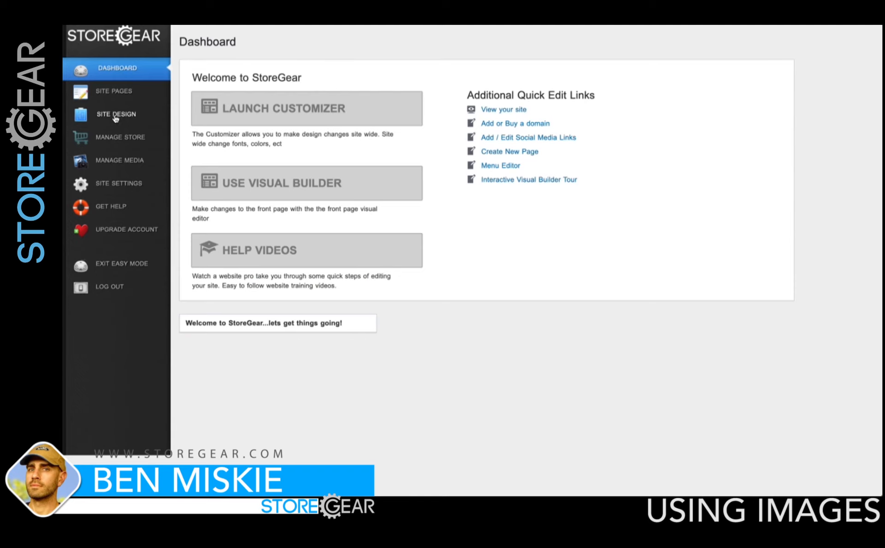
Upload foxemoji.png from the For Demo folder to the site's media library
click(111, 165)
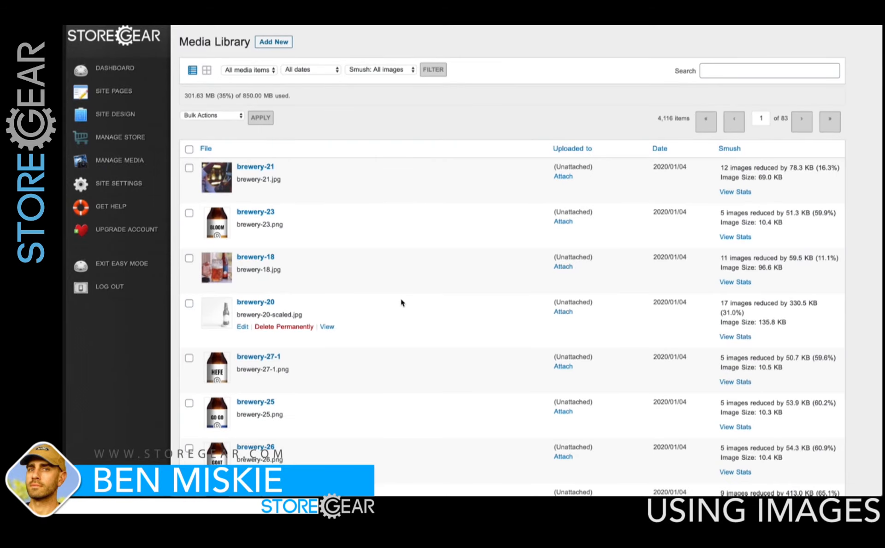
scroll(401, 299, down, 5)
scroll(400, 303, down, 4)
scroll(401, 303, up, 9)
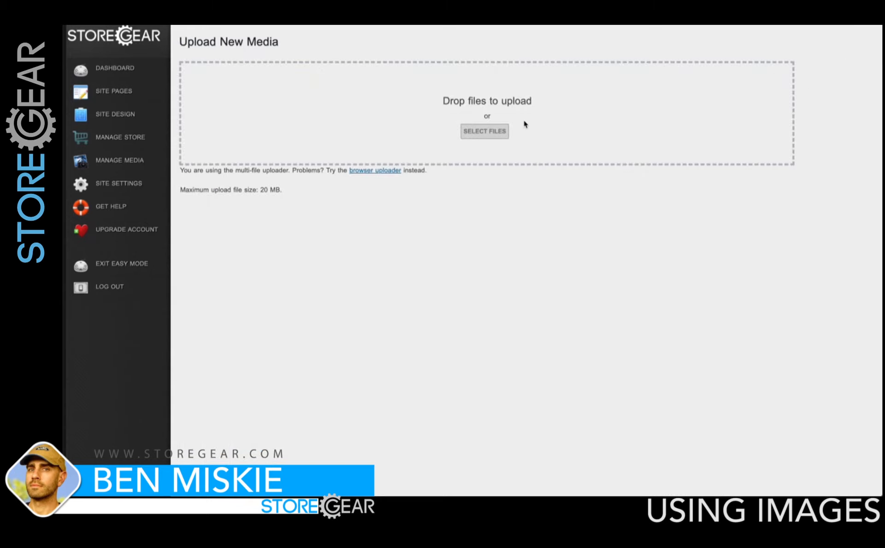
click(492, 130)
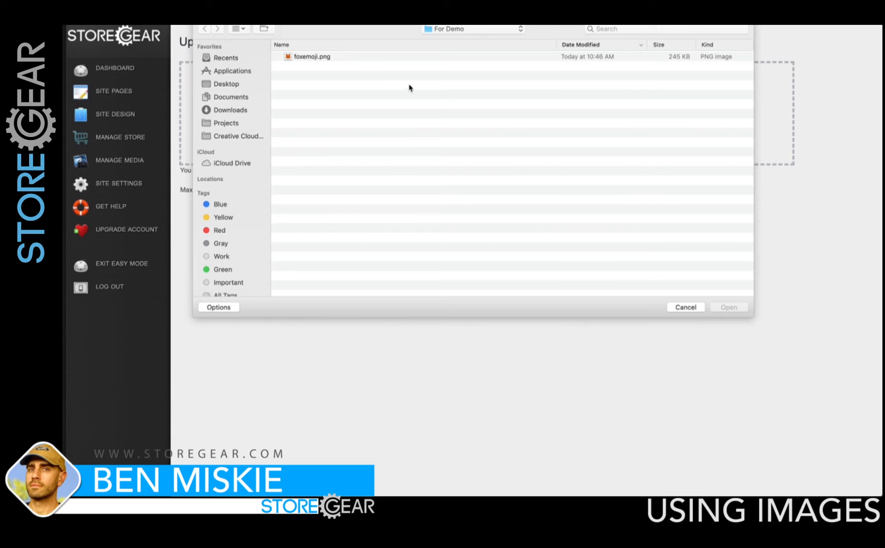
click(315, 57)
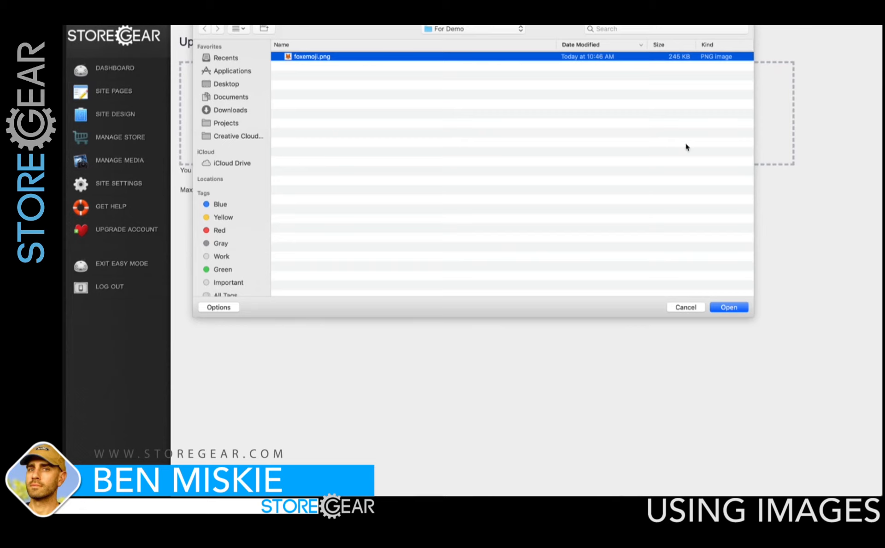
click(726, 308)
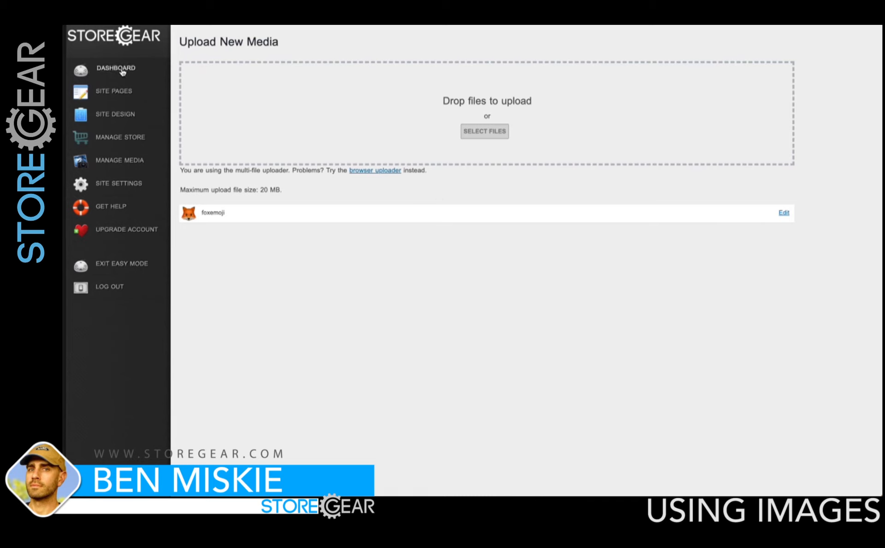
Open the uploaded foxemoji image from the media library and examine its file details and editable fields
click(122, 162)
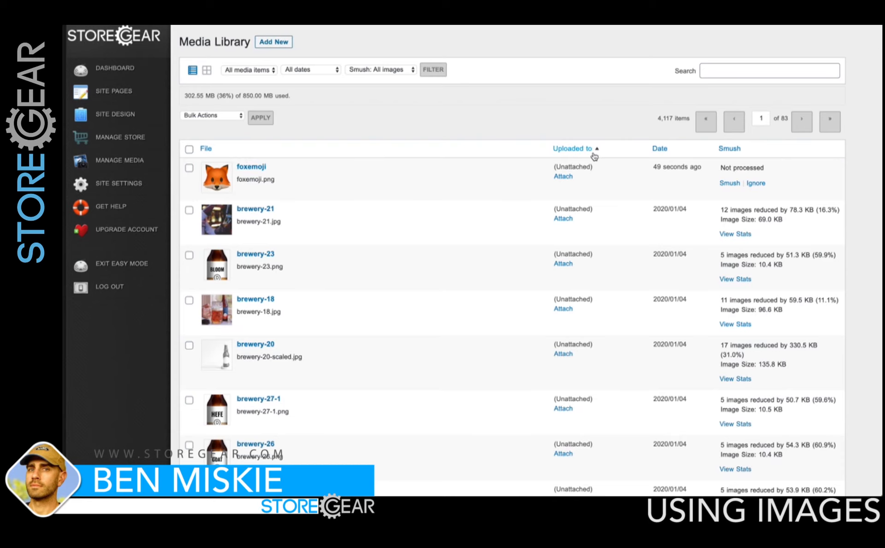
click(245, 191)
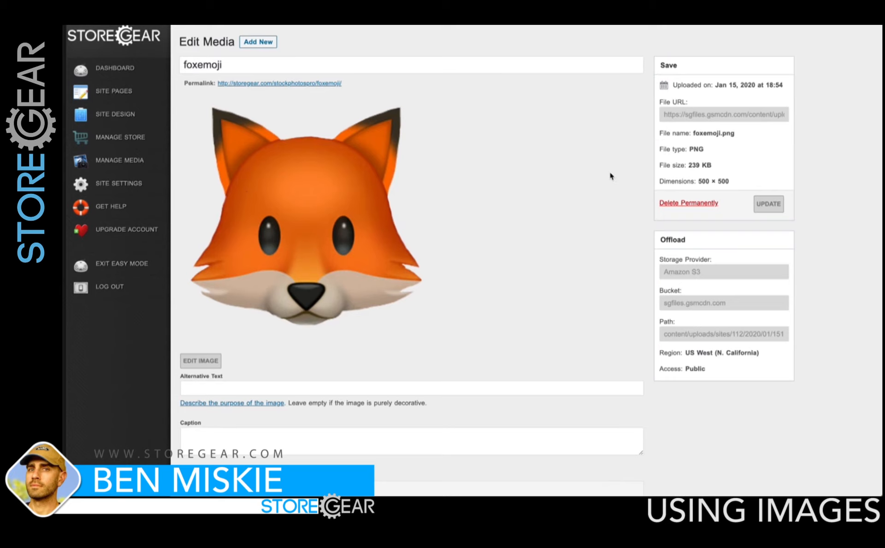
scroll(620, 261, down, 1)
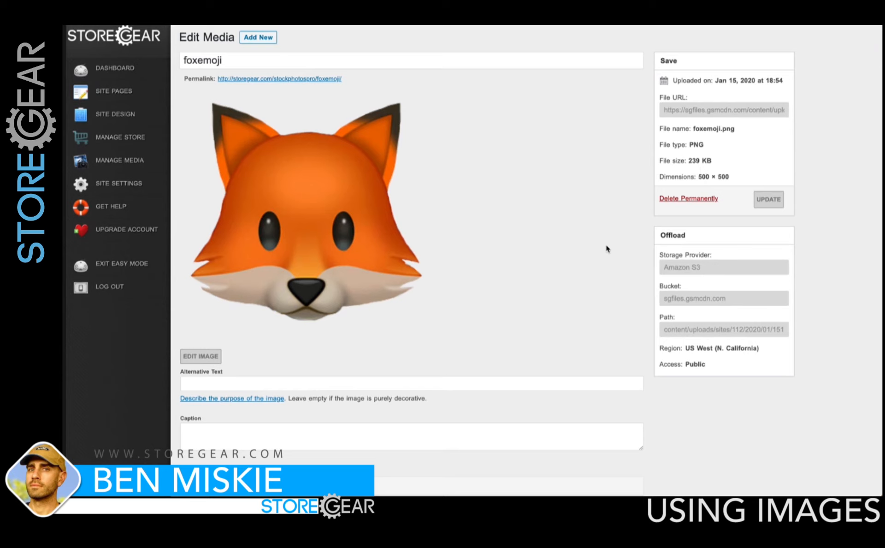
scroll(607, 249, down, 3)
scroll(607, 249, up, 3)
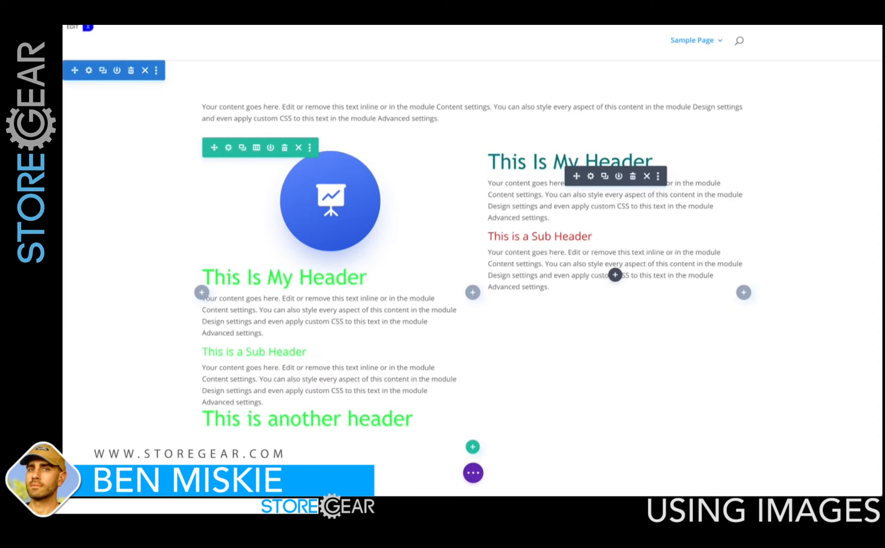
Switch to the sample page in the visual builder, reload it and decline restoring the browser backup
key(super+r)
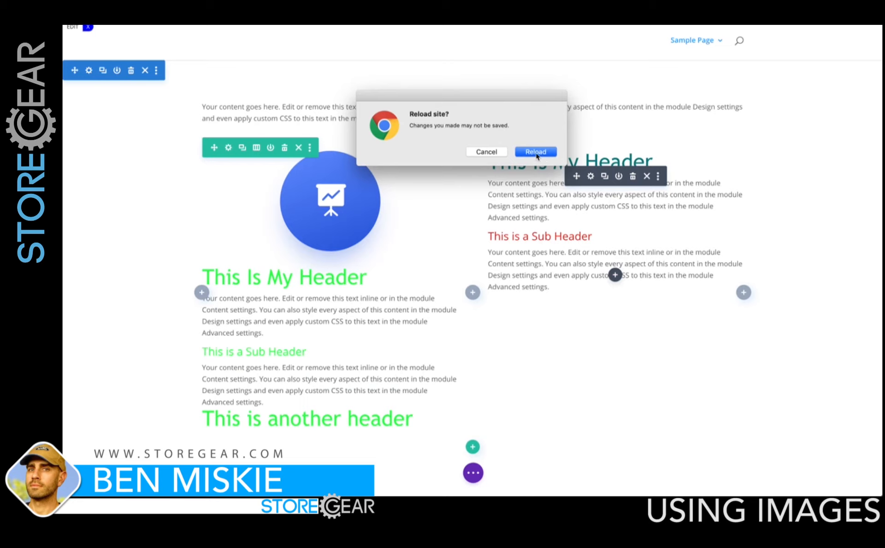
click(536, 152)
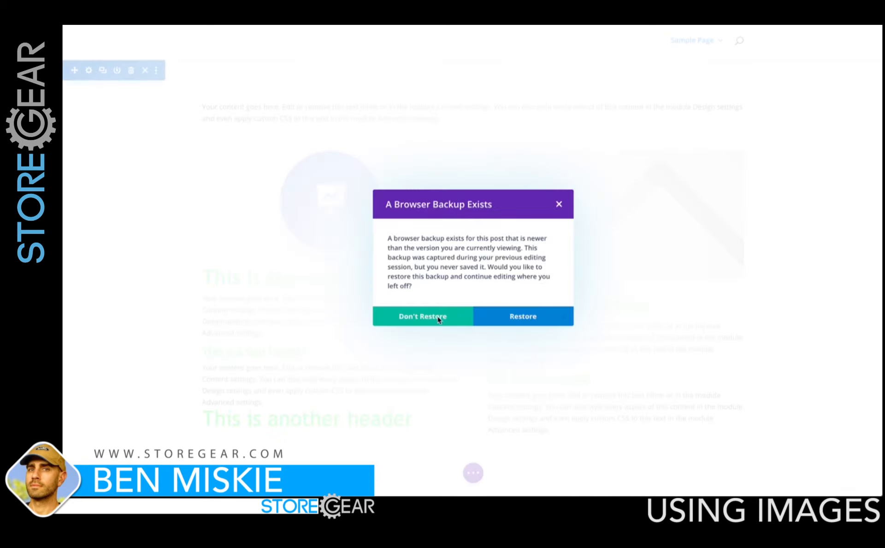
click(428, 318)
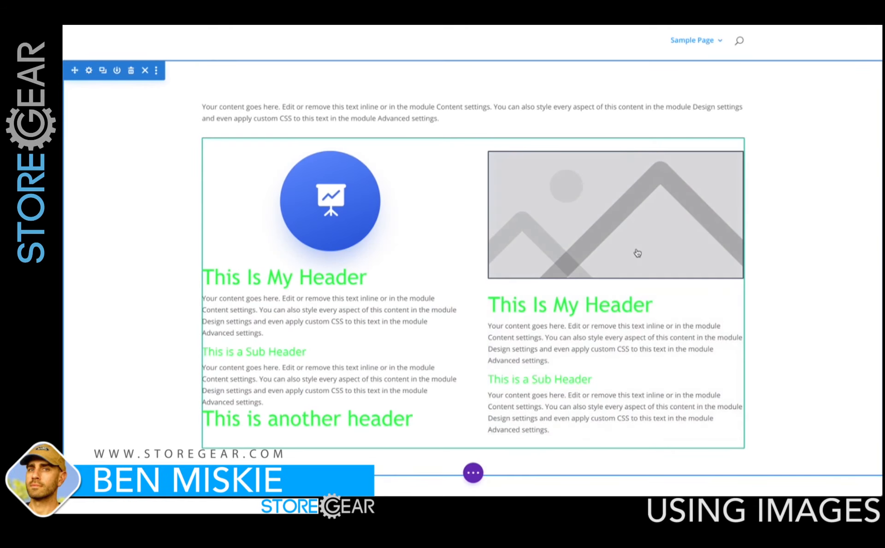
Insert an Image module below the grey placeholder image and select the foxemoji picture from the media library for it
click(615, 261)
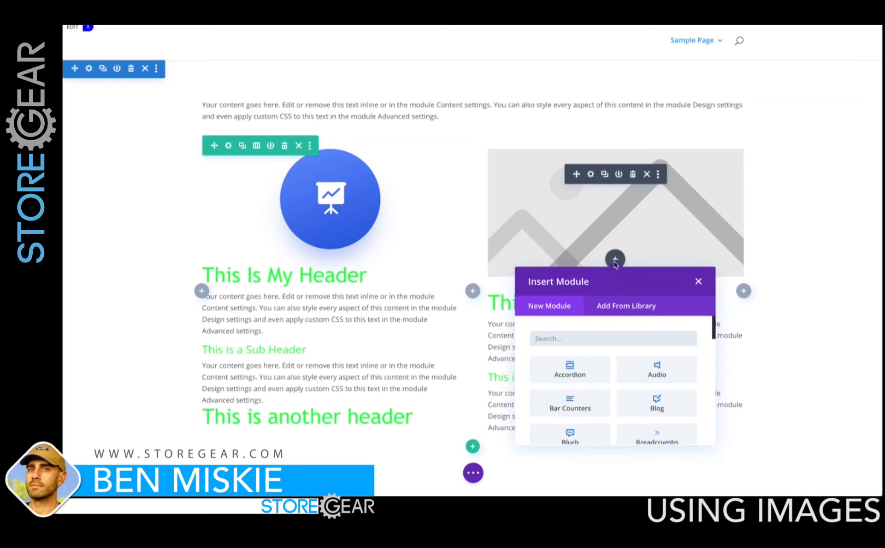
text(im)
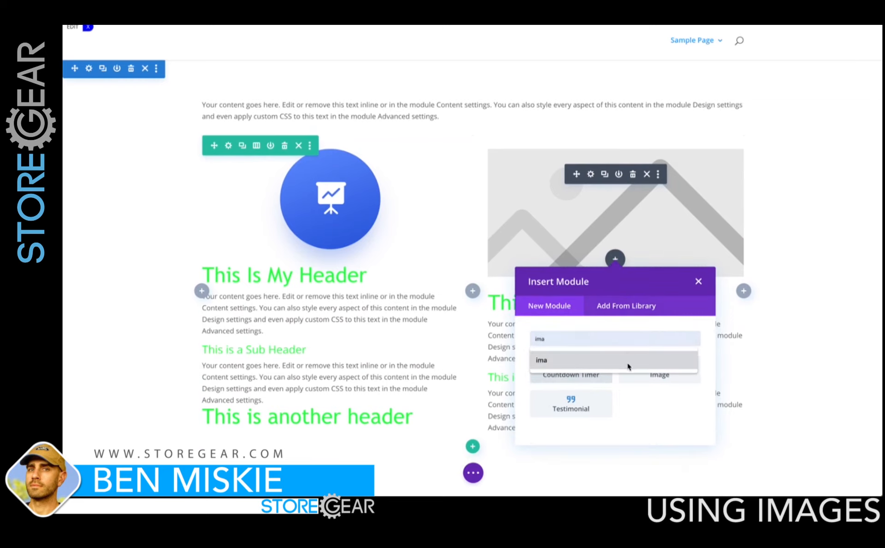
click(644, 380)
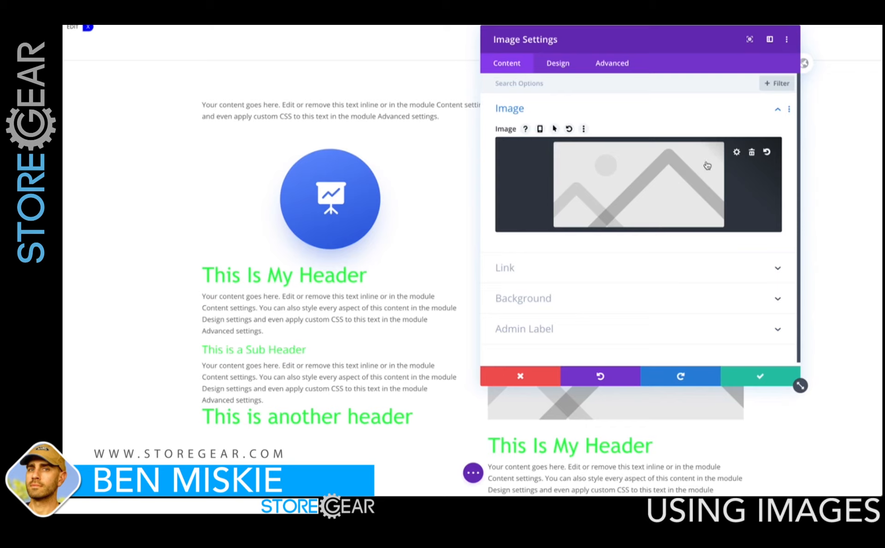
click(730, 165)
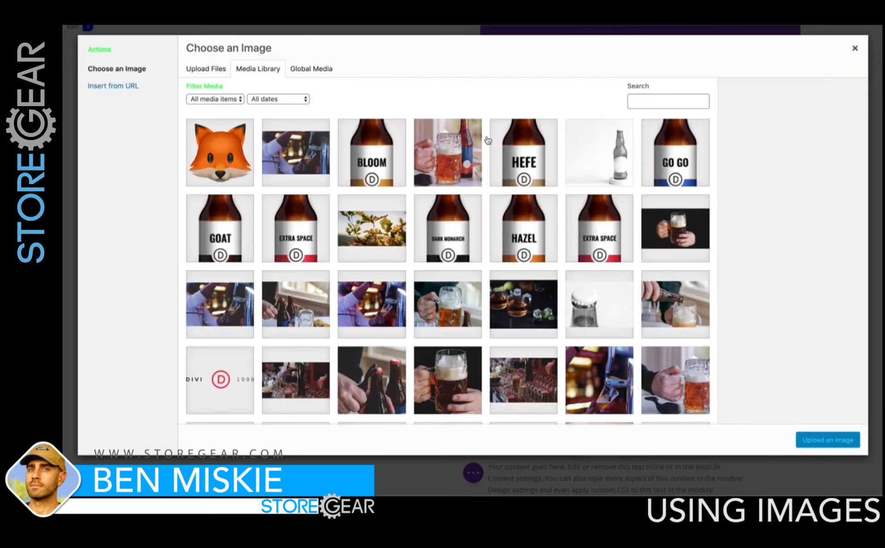
click(213, 147)
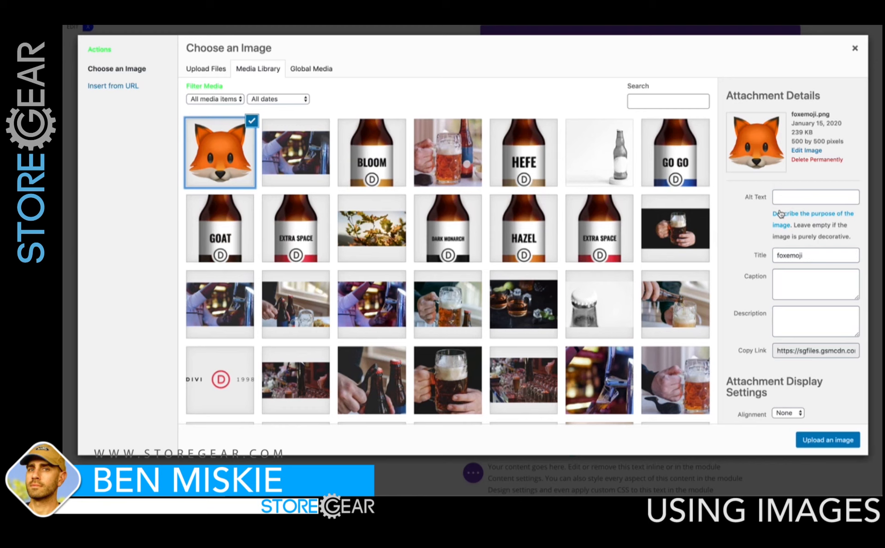
Give the fox image the alt text "Emoji Fox" and the caption "Picture of Fox"
click(803, 194)
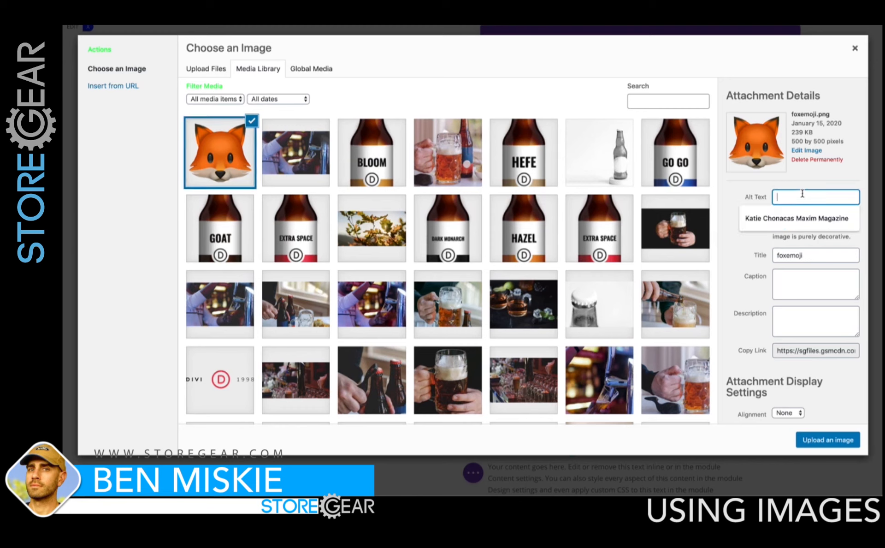
text(Emoji)
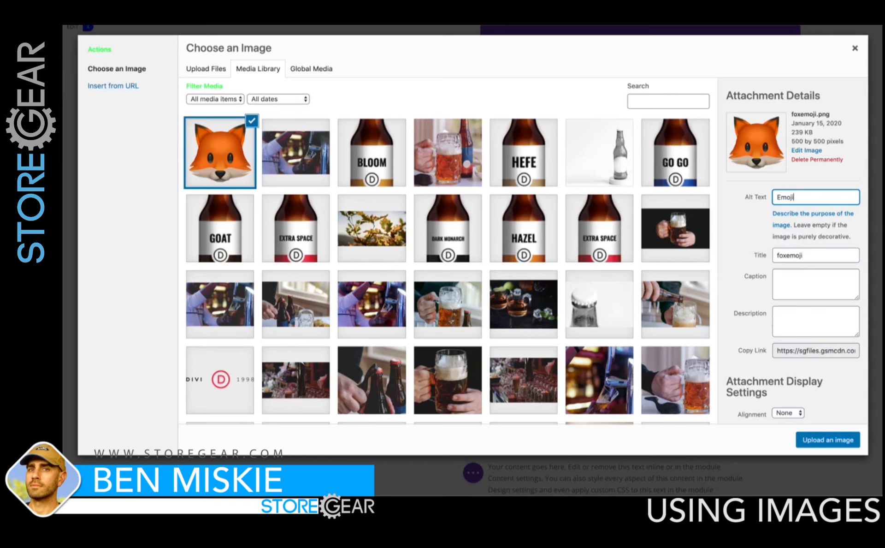
text( Fox)
click(826, 290)
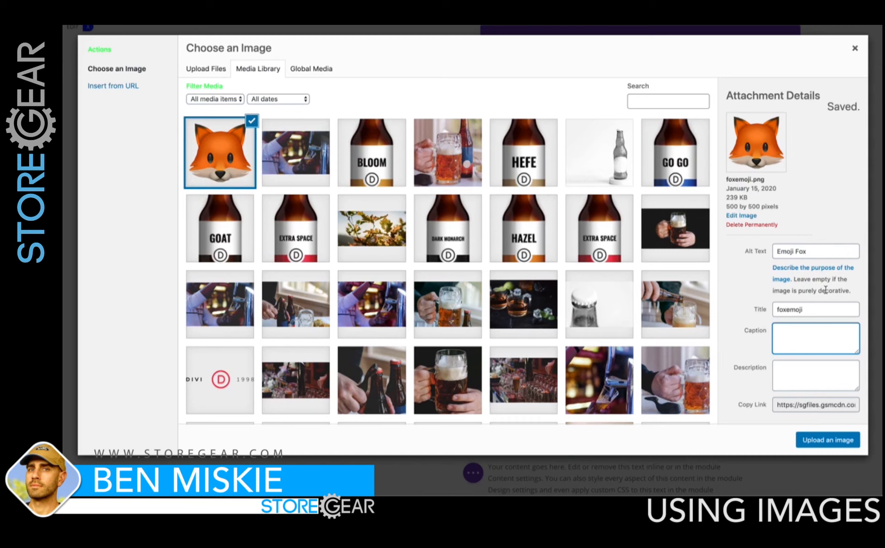
text(Pik)
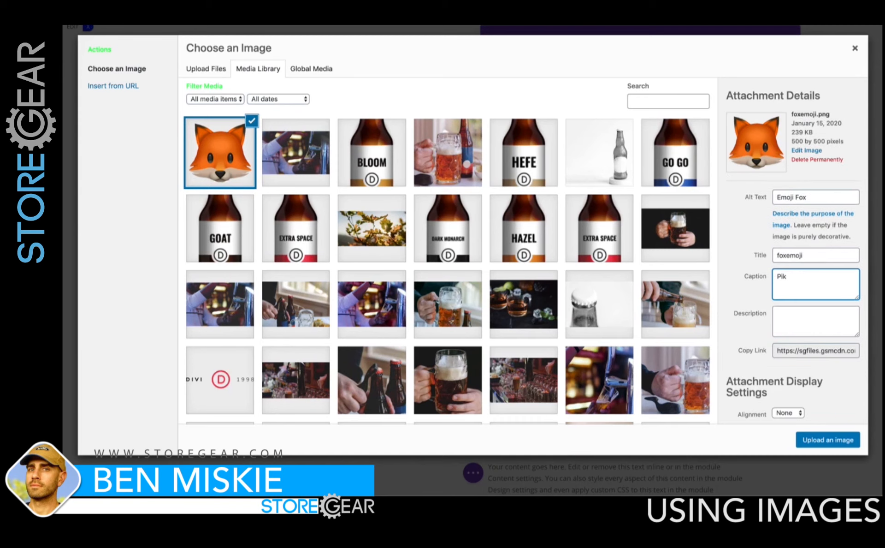
text(ture of Fox)
click(820, 326)
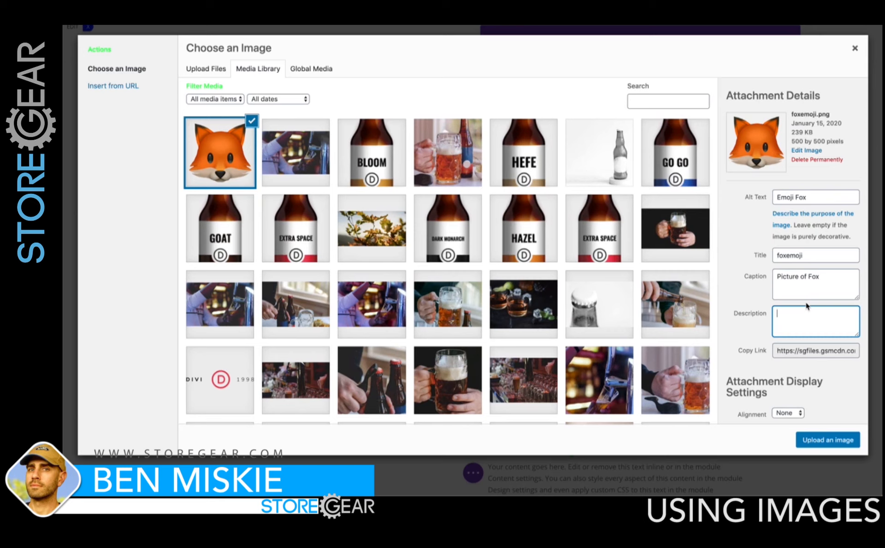
Set the fox image's size to Medium – 300 × 300, insert it into the module and save the module settings
scroll(807, 306, down, 3)
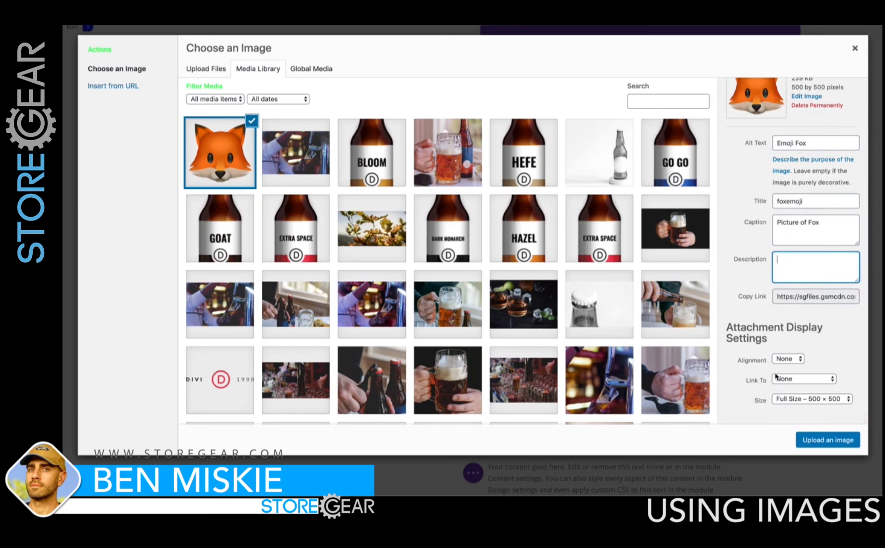
click(783, 400)
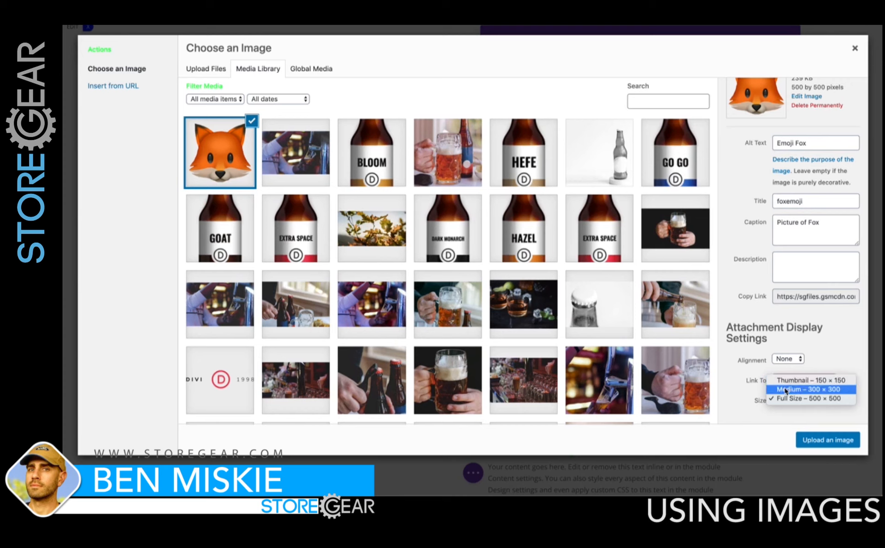
click(785, 390)
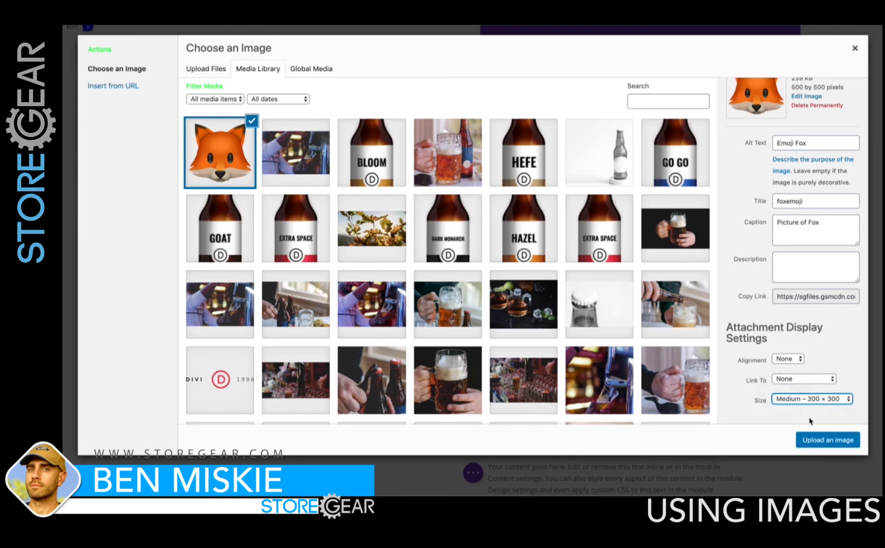
click(819, 441)
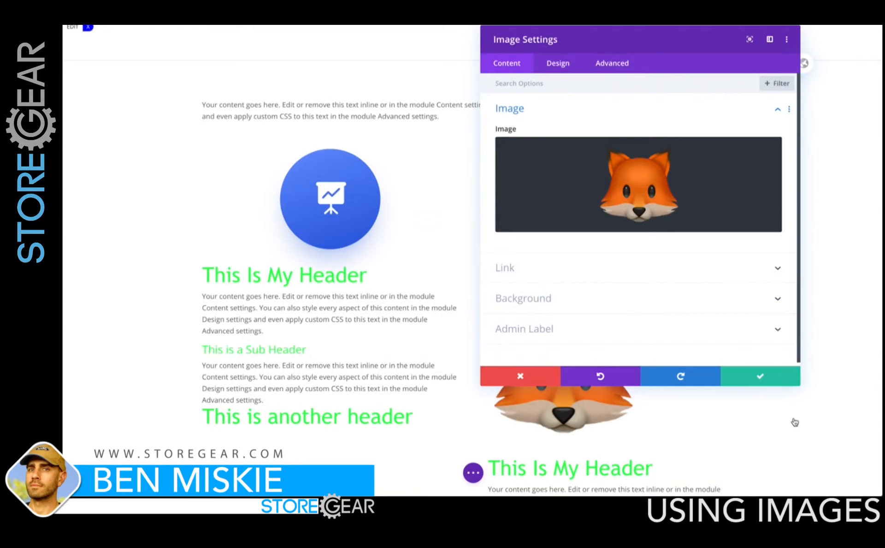
click(760, 379)
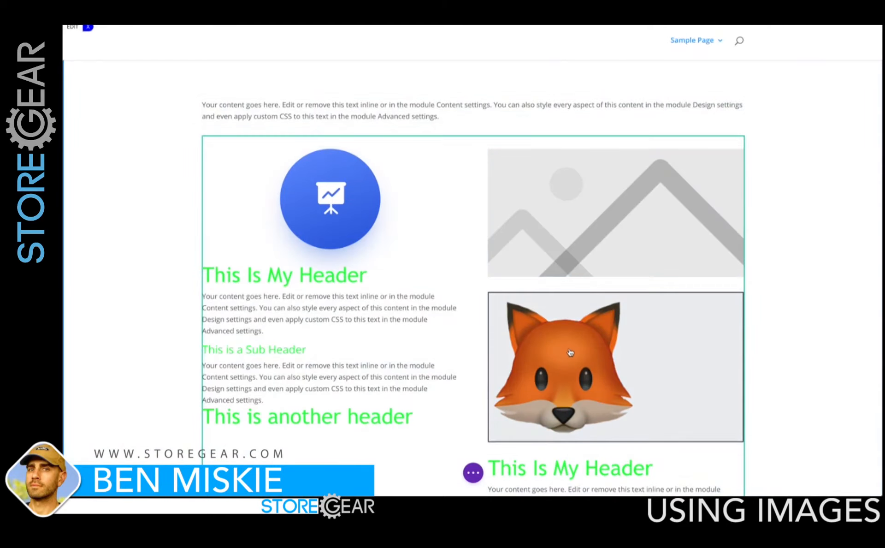
Open the fox image module's design settings, move the settings window off the image, and set the image alignment to center
mouse_move(572, 346)
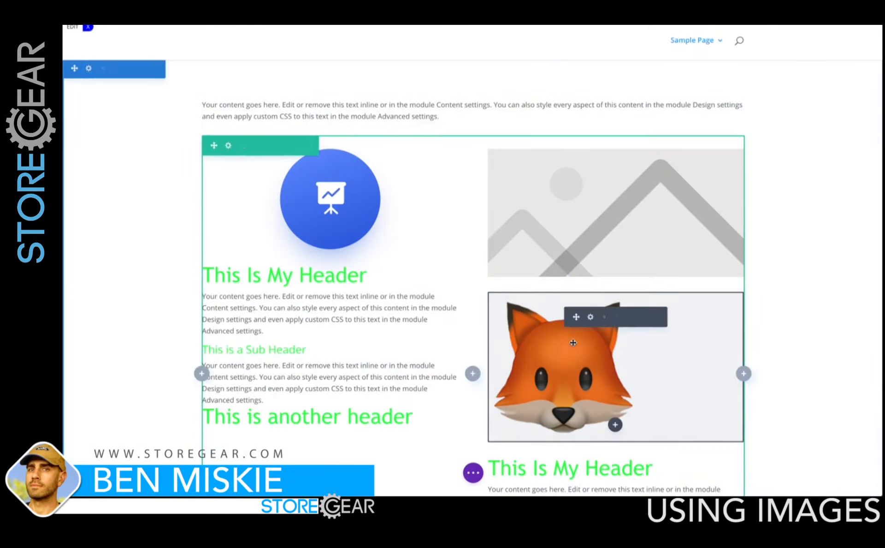
click(591, 317)
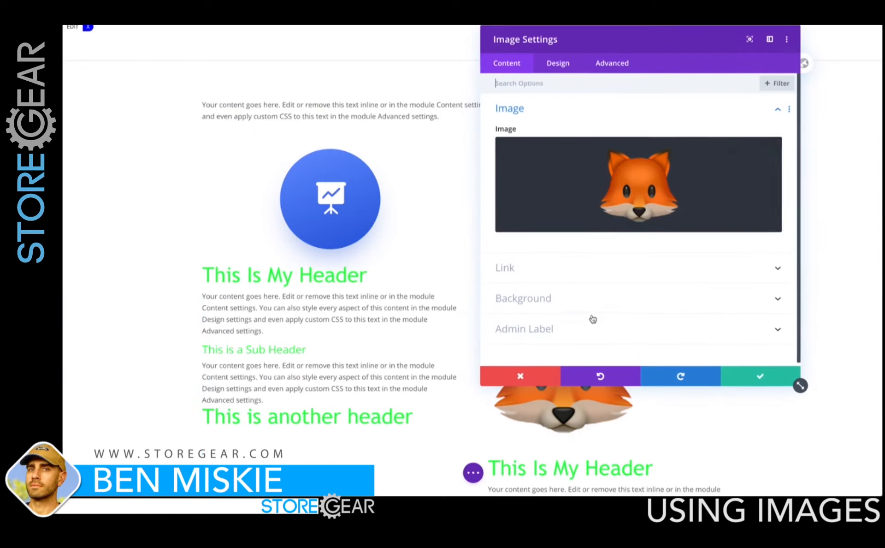
click(552, 66)
drag(622, 33, 218, 33)
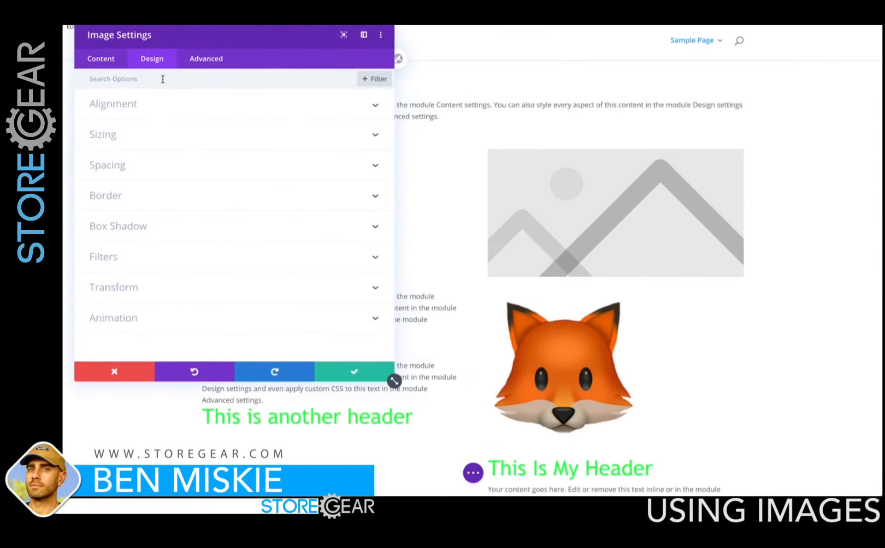
click(145, 109)
click(221, 144)
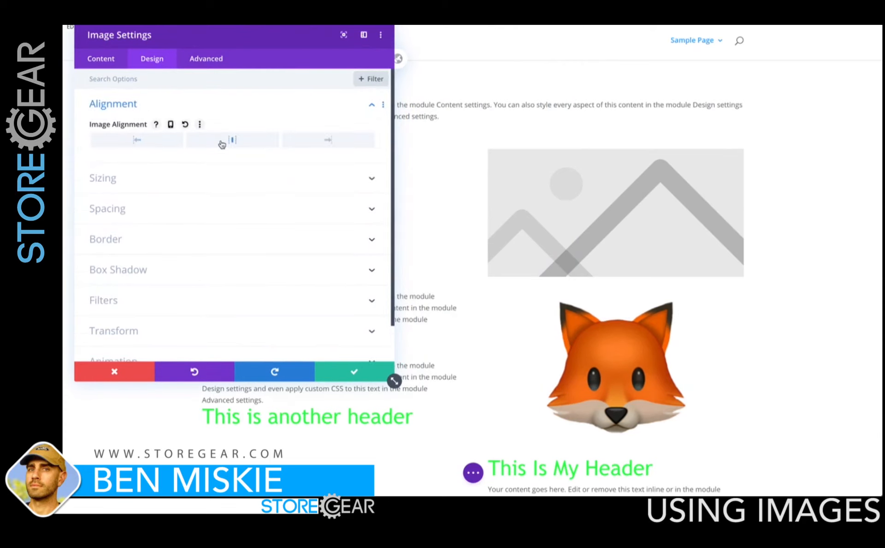
Review the fox image's sizing options and the remaining design setting groups
click(163, 179)
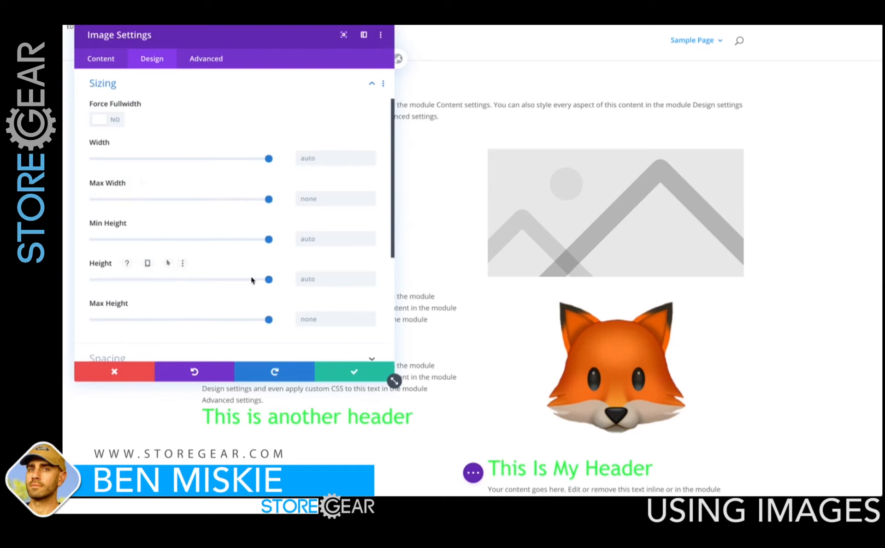
scroll(246, 295, down, 4)
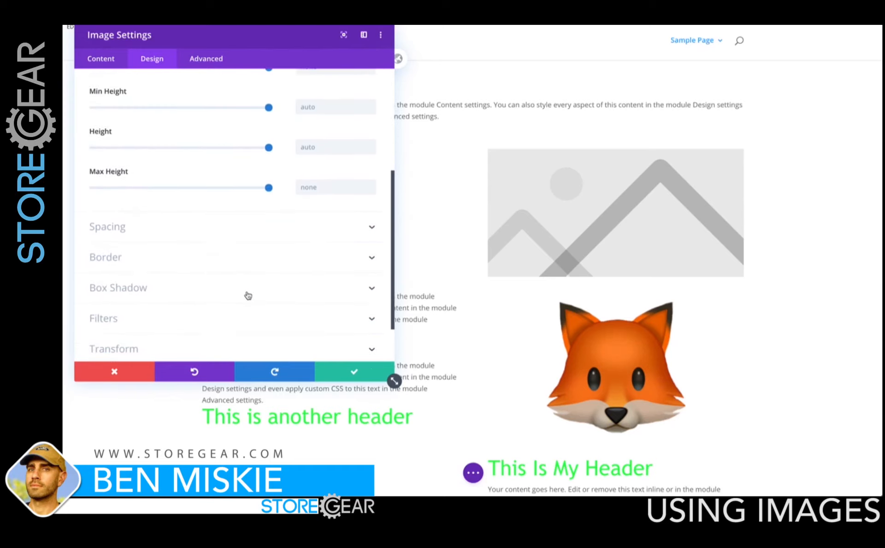
scroll(248, 295, down, 1)
scroll(251, 283, up, 1)
scroll(252, 283, down, 1)
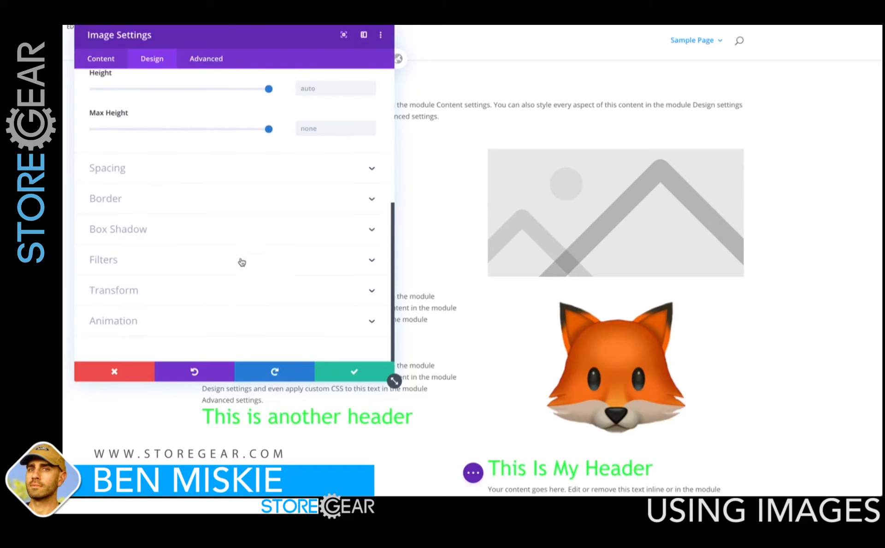
Set the fox image's opacity filter to 44% and save the module settings
click(208, 265)
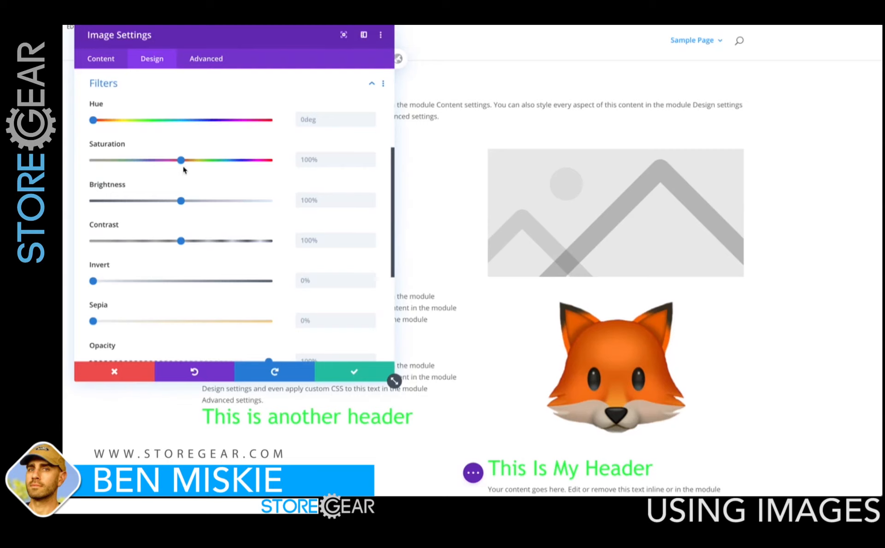
mouse_move(94, 120)
mouse_down()
mouse_move(216, 134)
mouse_move(85, 128)
mouse_up()
scroll(246, 253, down, 3)
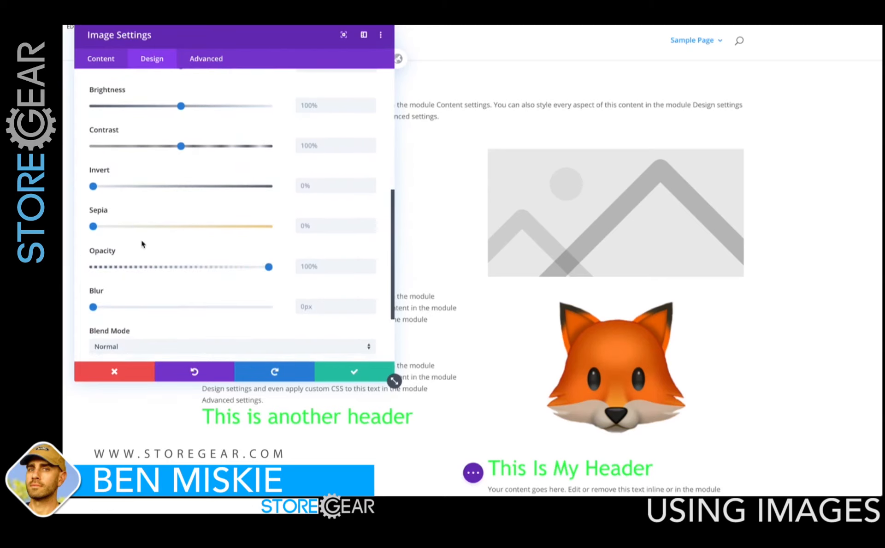
scroll(172, 286, down, 3)
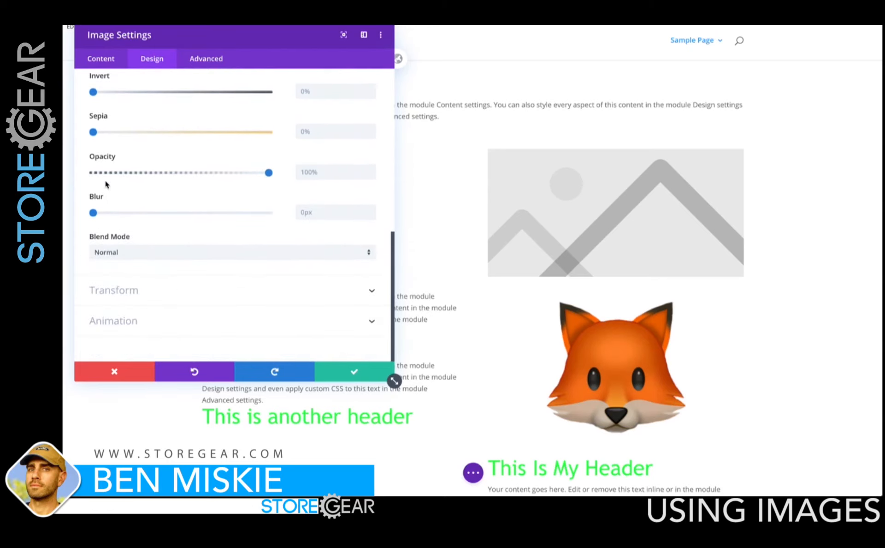
drag(267, 174, 172, 173)
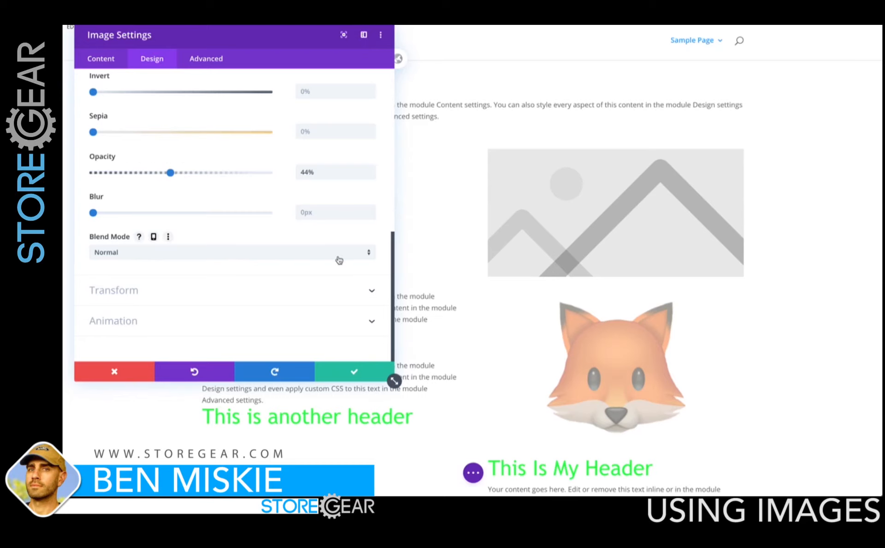
click(350, 372)
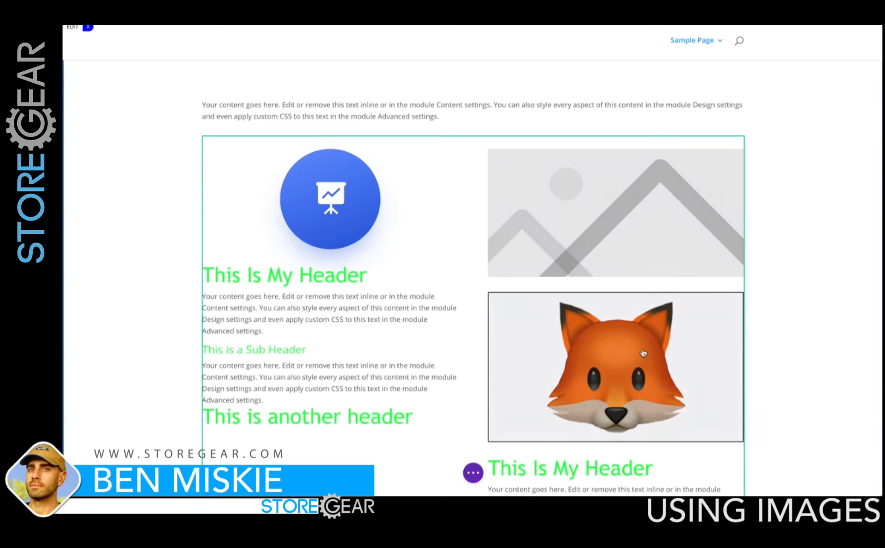
Reopen the fox image's filter settings, set its hover opacity to 100% and save the module
mouse_move(652, 335)
click(591, 318)
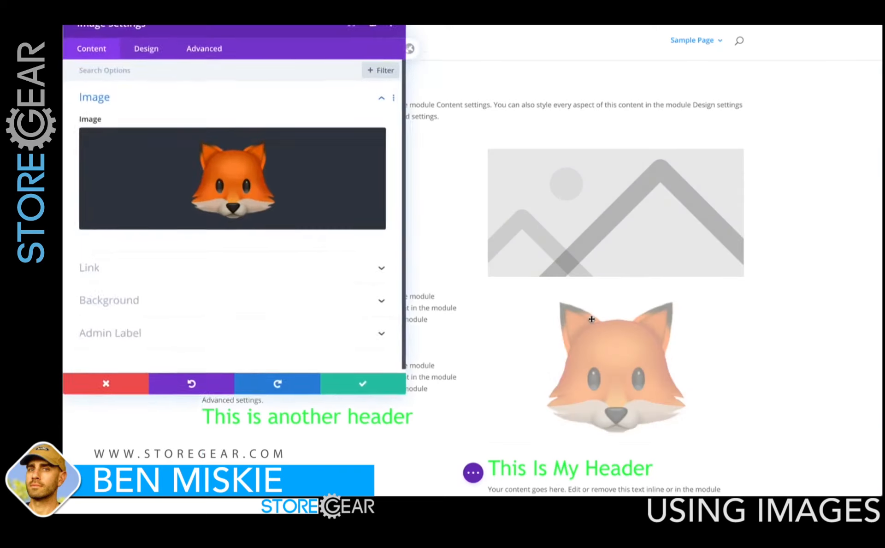
click(152, 60)
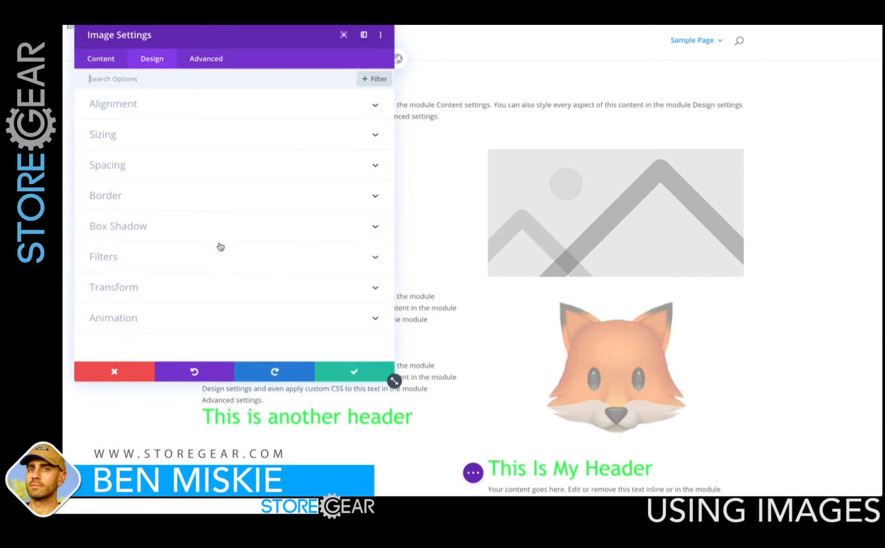
click(213, 258)
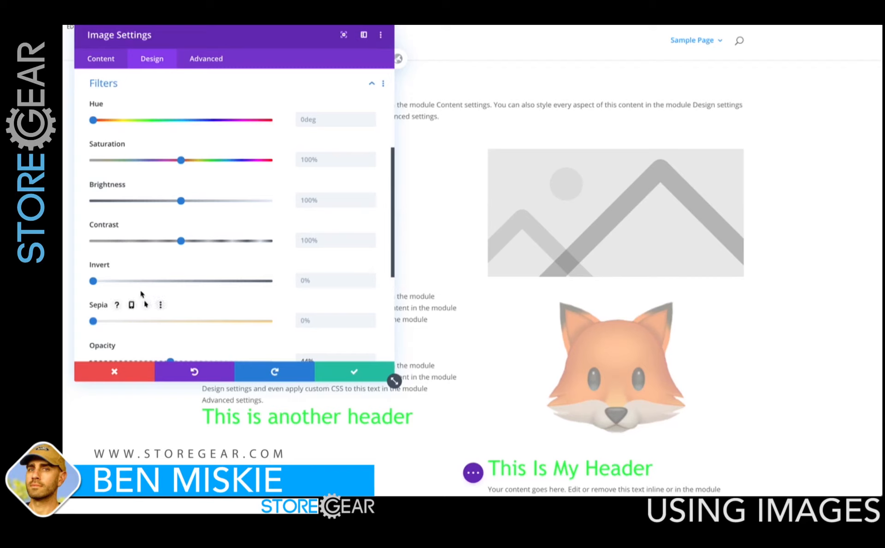
scroll(141, 291, down, 2)
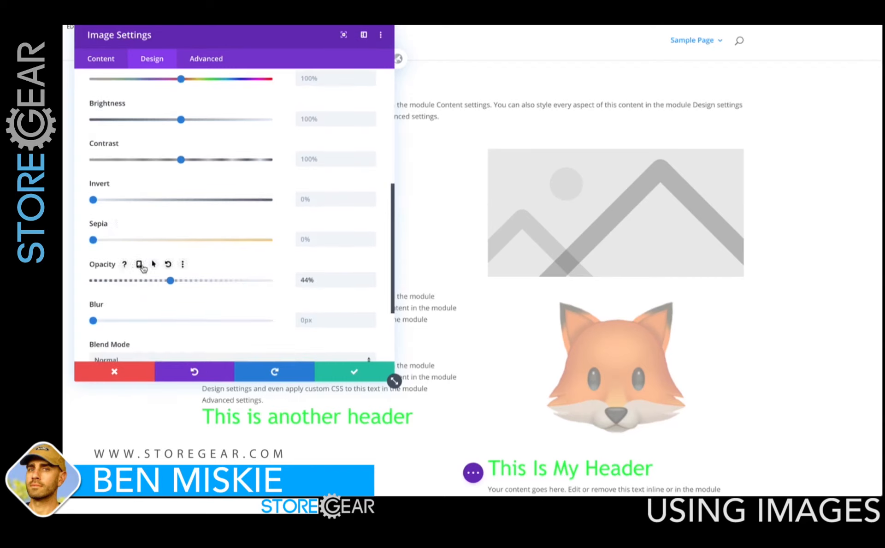
click(153, 265)
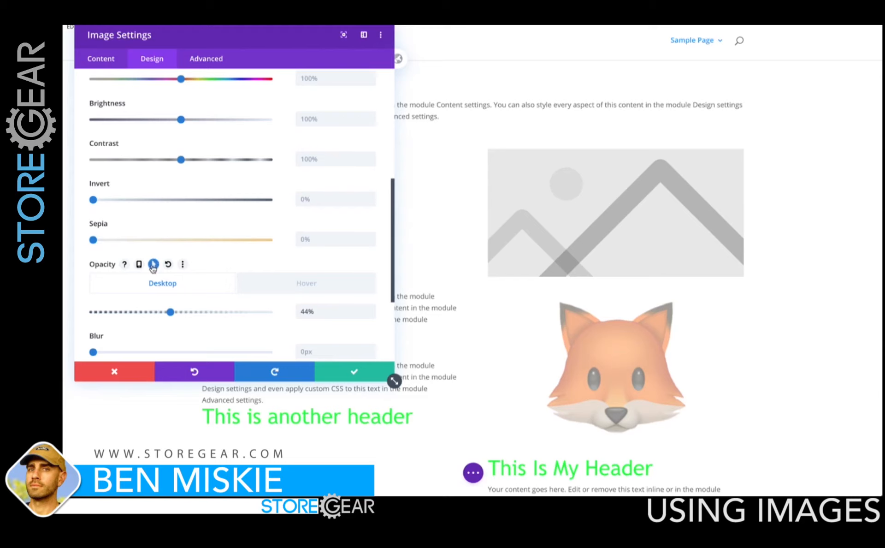
click(298, 285)
drag(172, 311, 286, 322)
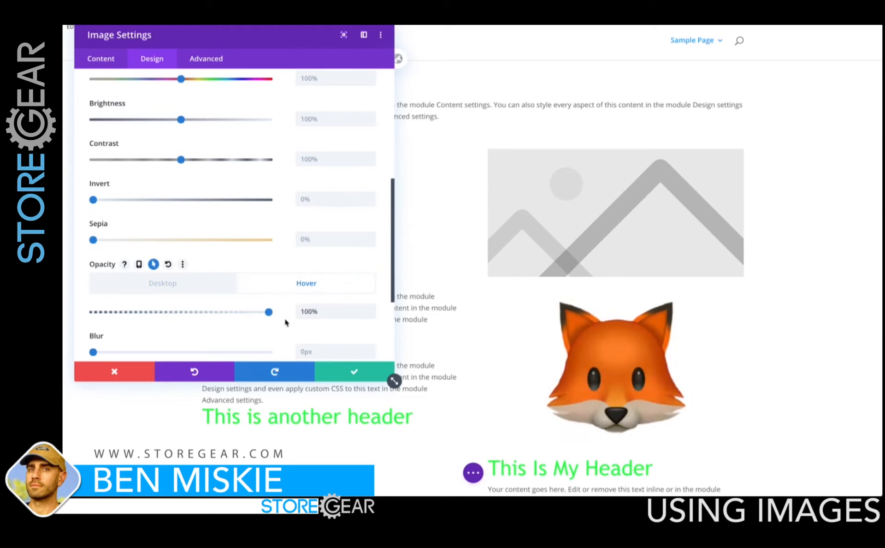
click(353, 373)
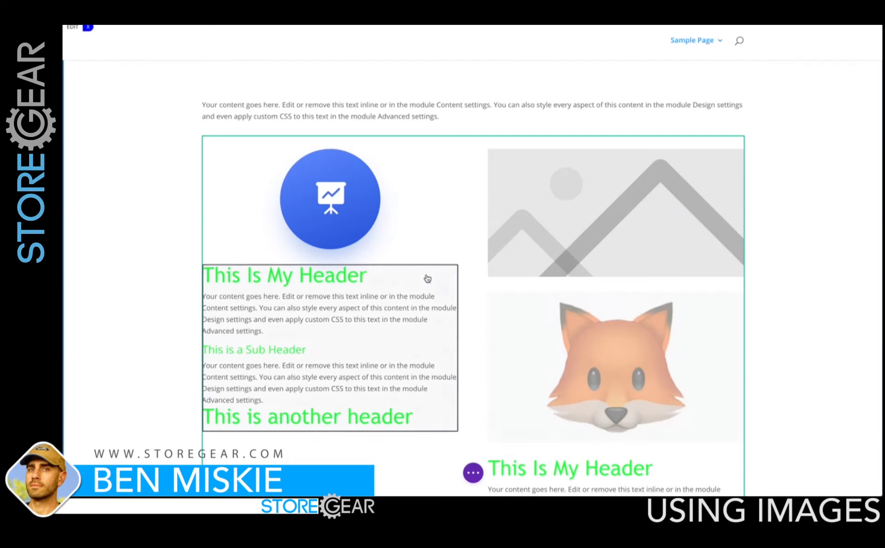
Open the background settings of the first column in the two-column row
scroll(393, 305, down, 3)
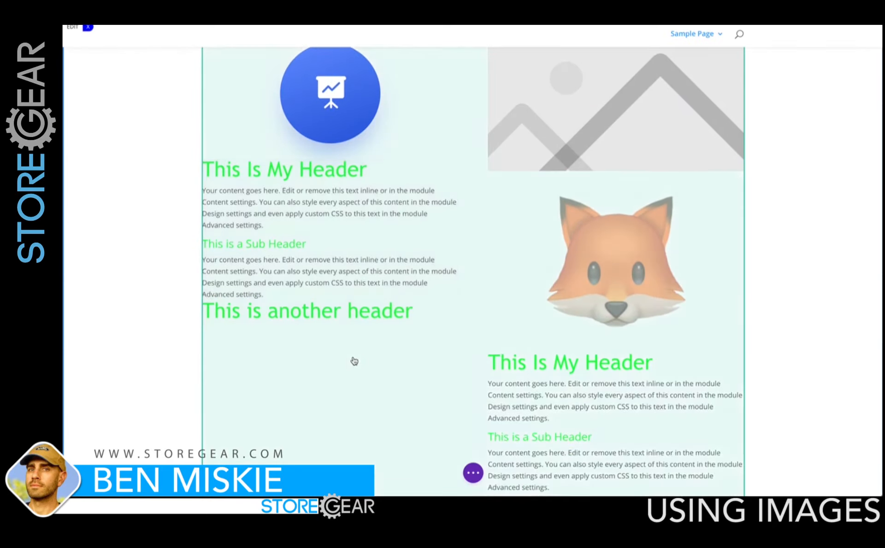
scroll(354, 360, up, 3)
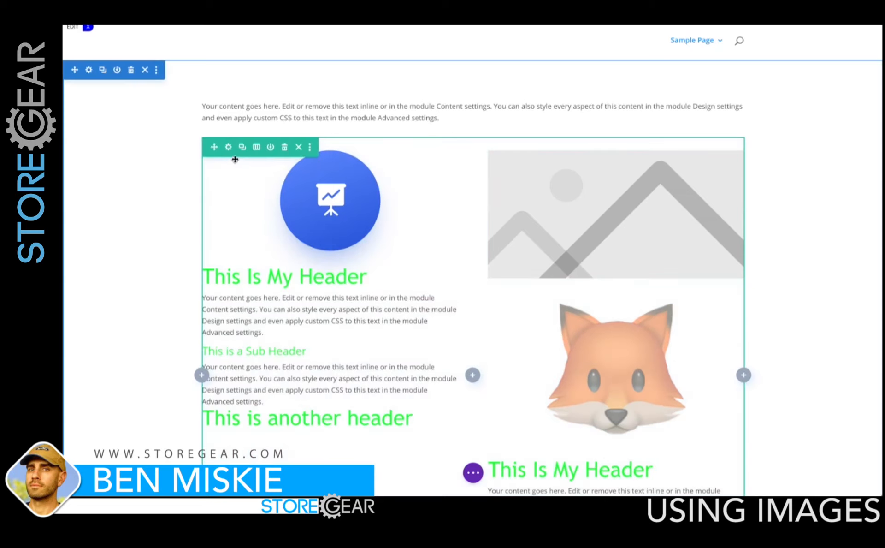
click(229, 148)
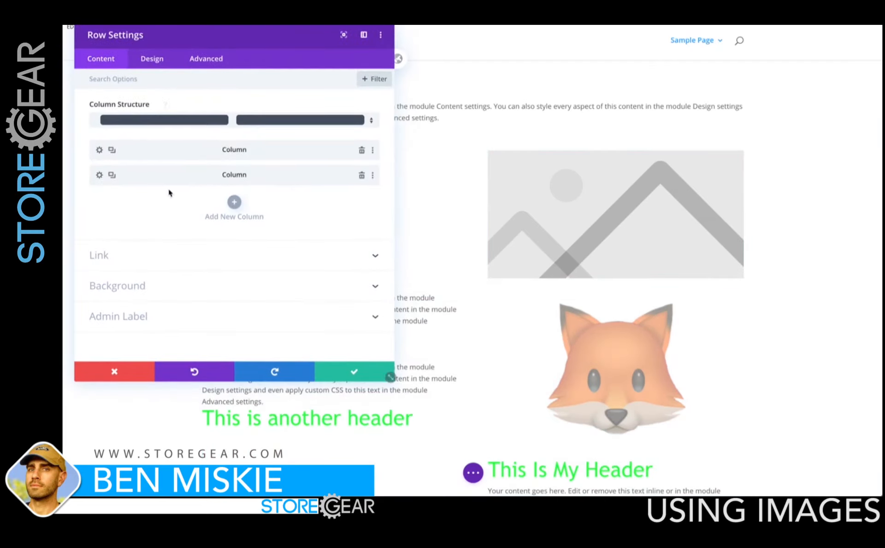
click(99, 150)
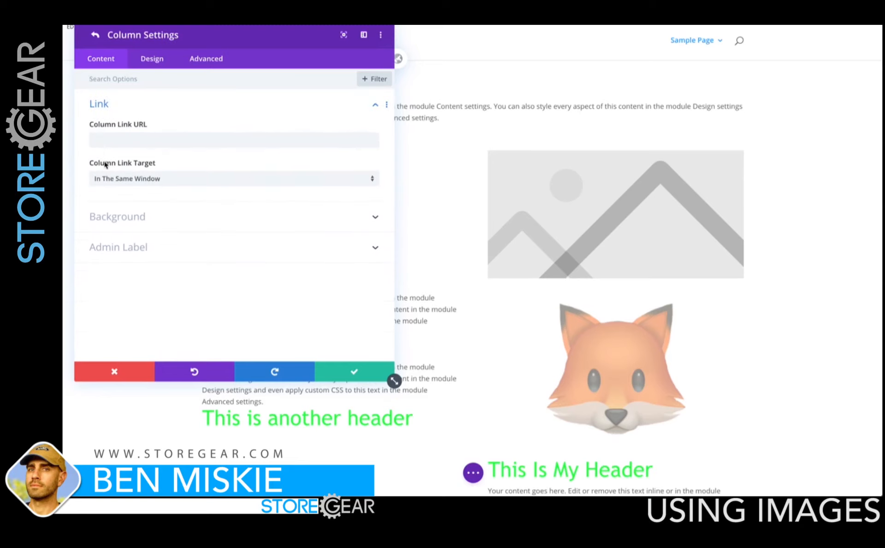
click(129, 216)
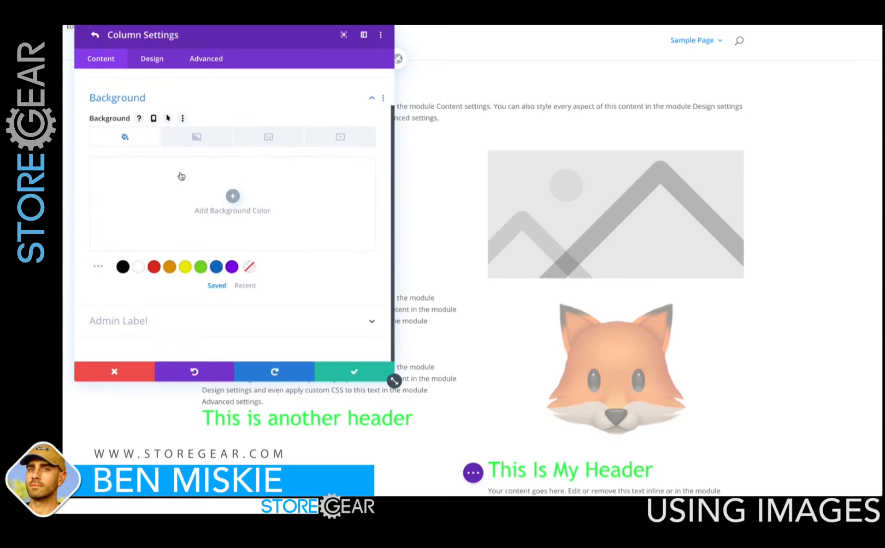
Set foxemoji.png from the media library as the first column's background image
click(268, 137)
click(233, 197)
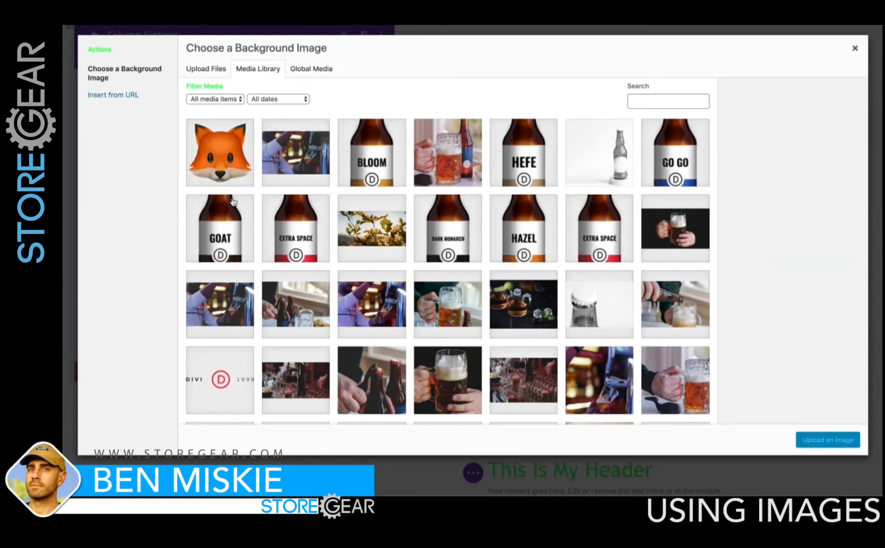
click(211, 151)
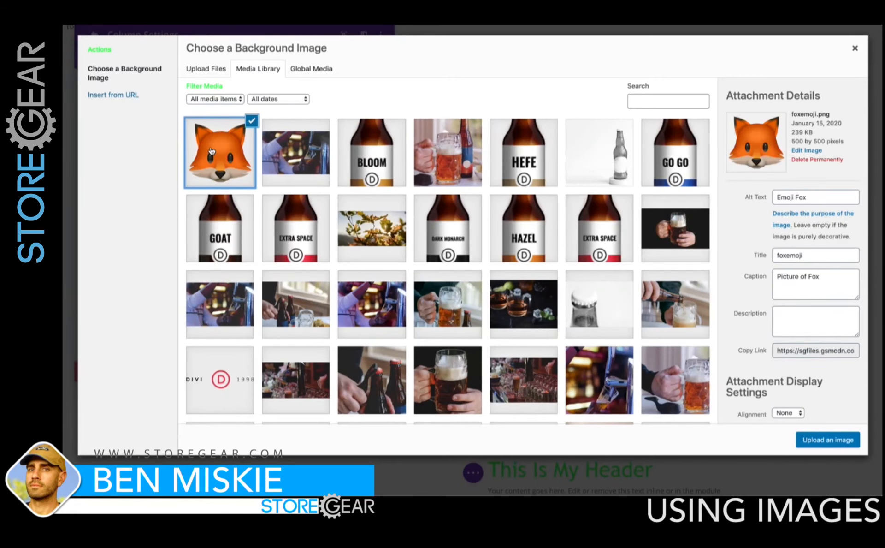
click(199, 69)
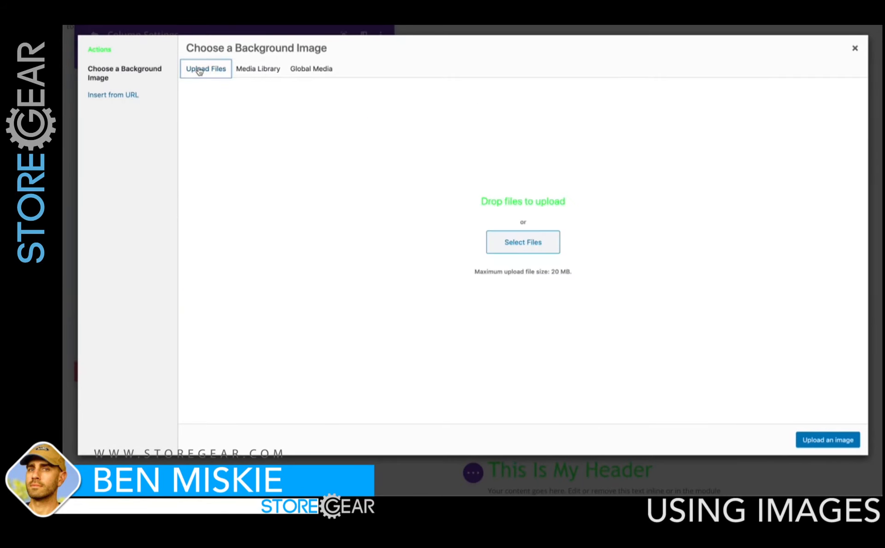
click(259, 70)
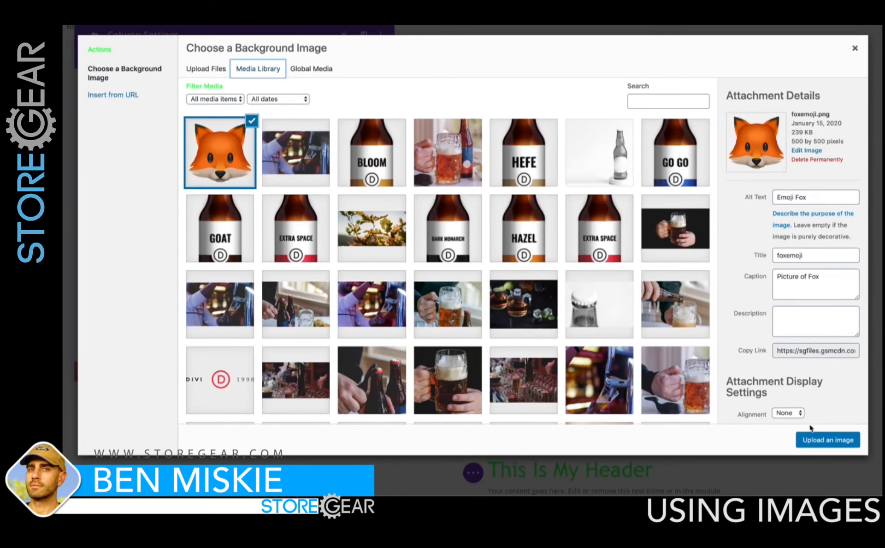
click(827, 439)
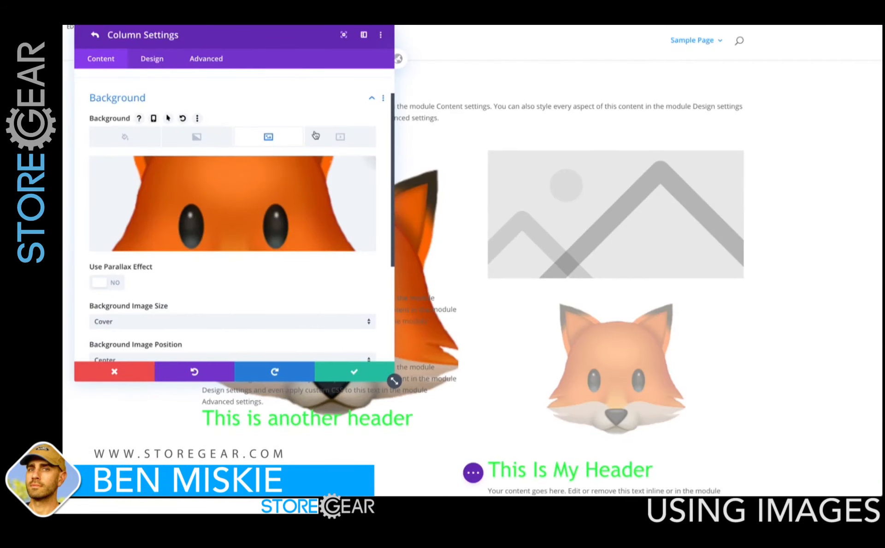
Move the settings window off the first column and set the background image size to Actual Size
drag(276, 38, 660, 37)
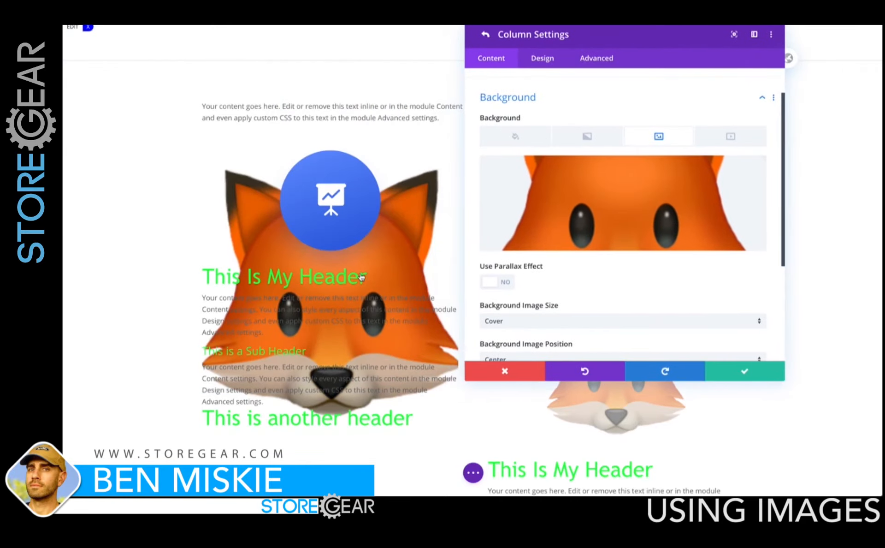
scroll(678, 269, down, 2)
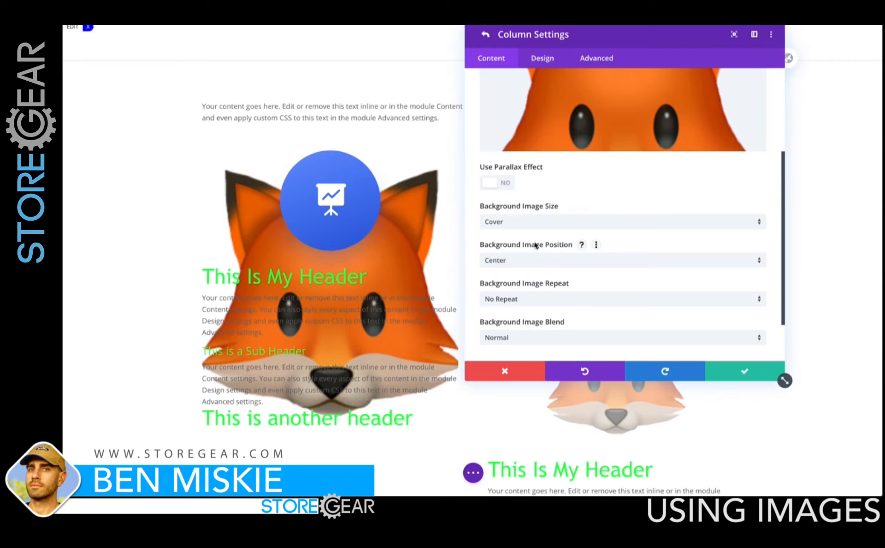
click(533, 224)
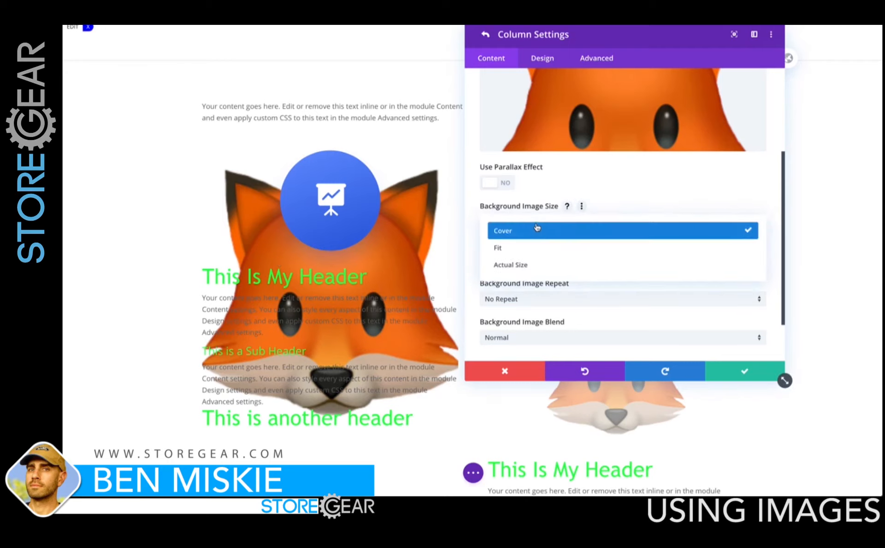
click(533, 265)
scroll(384, 329, down, 1)
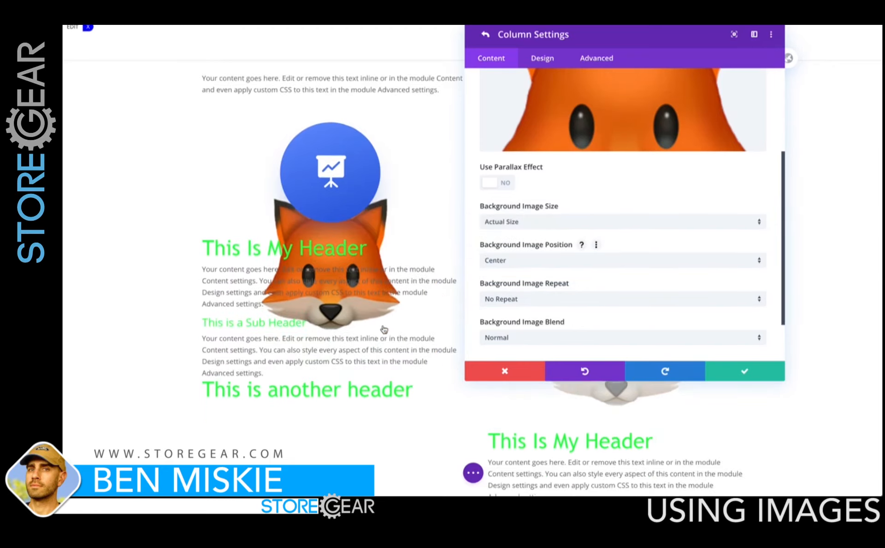
scroll(384, 329, down, 1)
scroll(384, 329, up, 1)
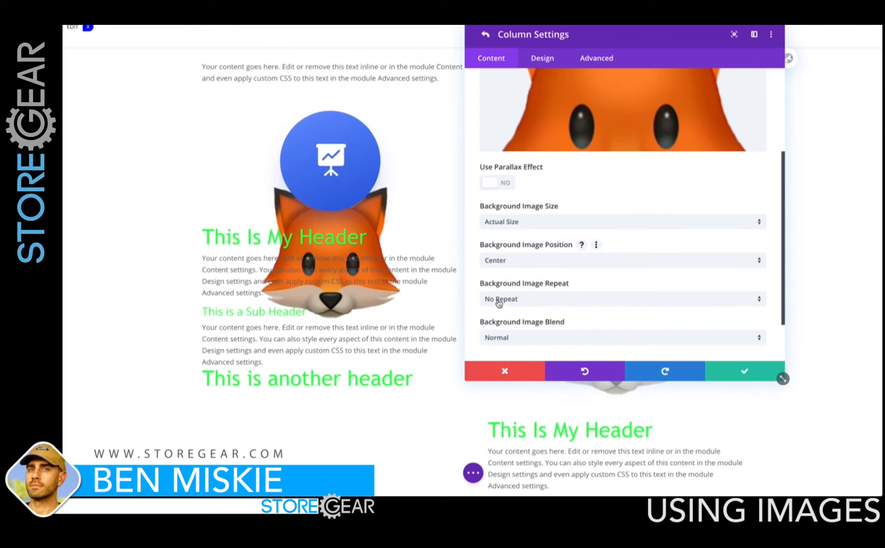
Try Repeat X (horizontal) and Repeat Y (vertical) on the column's background image and return it to No Repeat
scroll(499, 302, down, 1)
click(501, 282)
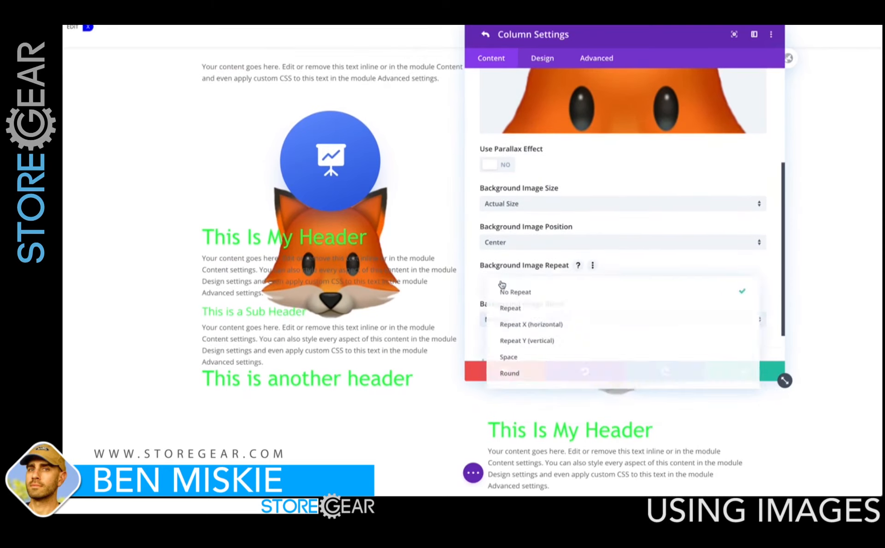
click(519, 325)
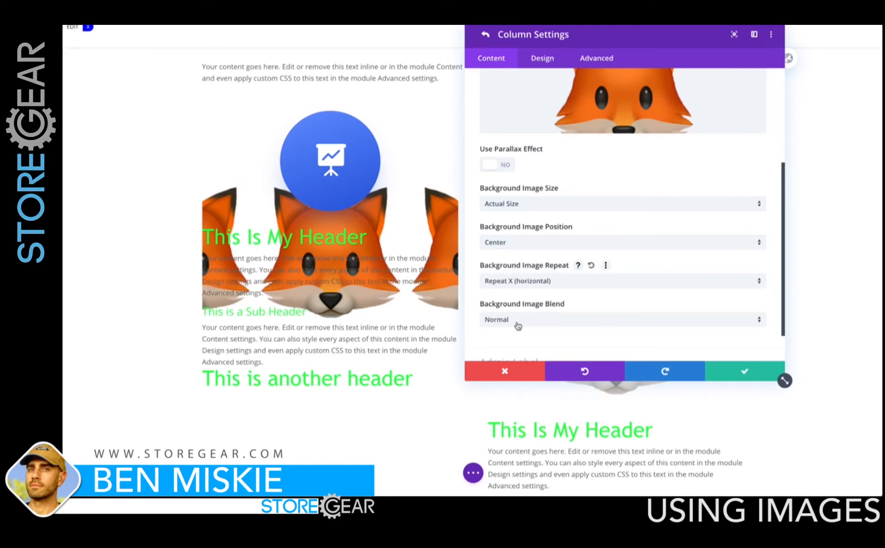
click(504, 288)
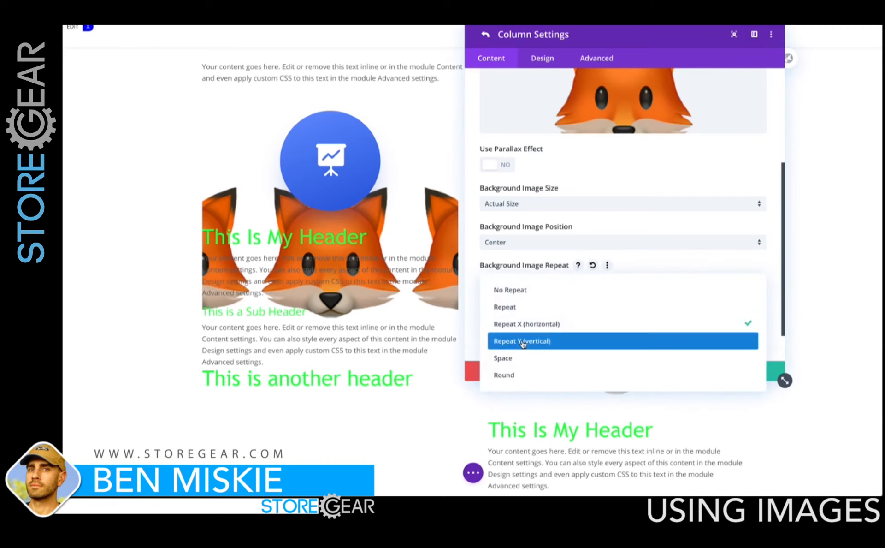
click(524, 341)
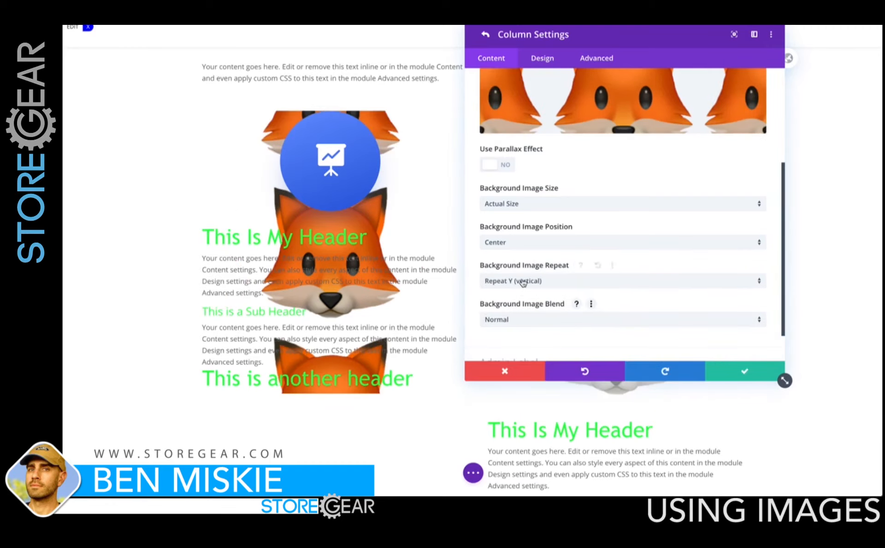
scroll(414, 368, down, 3)
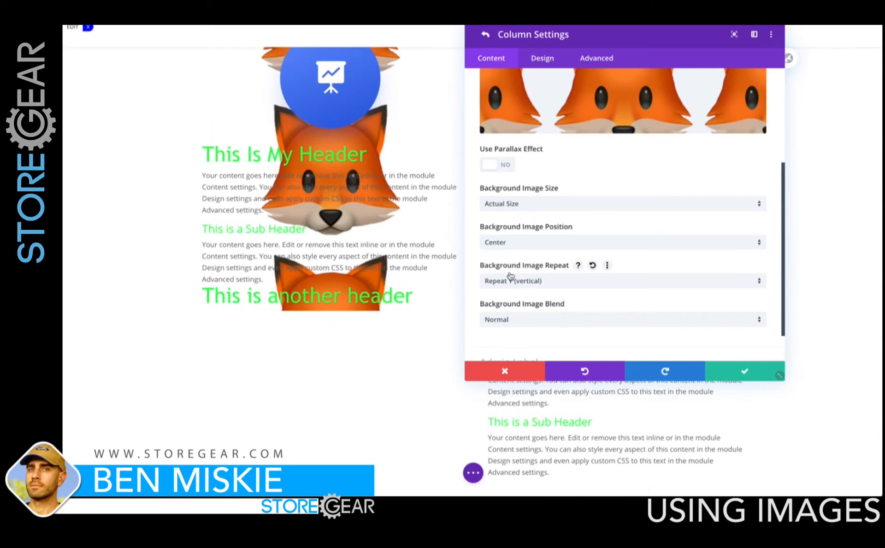
click(511, 282)
click(496, 287)
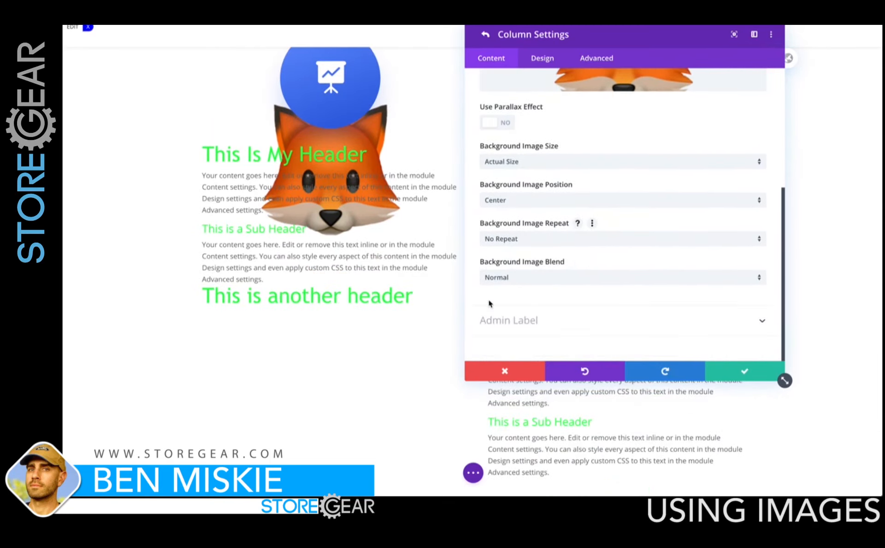
Enable the parallax effect for the column's background image and check it on the page
scroll(400, 208, up, 2)
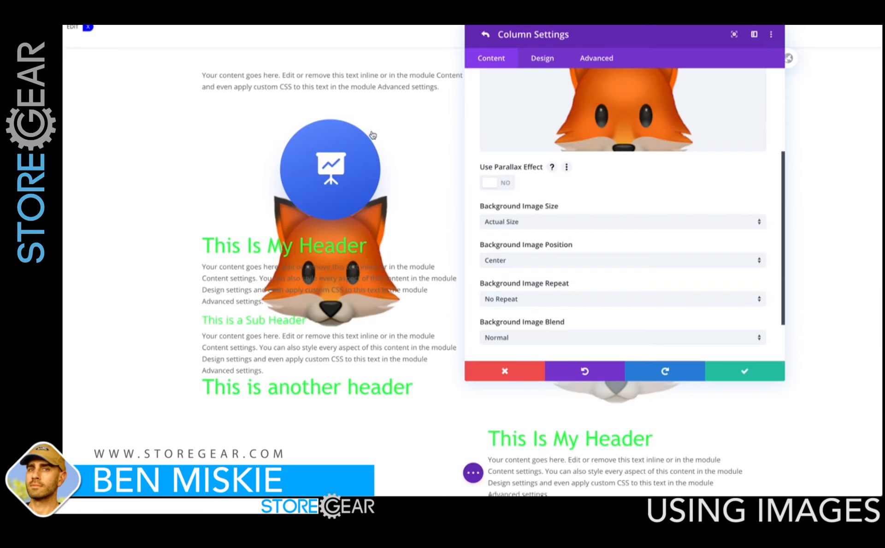
click(499, 184)
scroll(409, 275, down, 3)
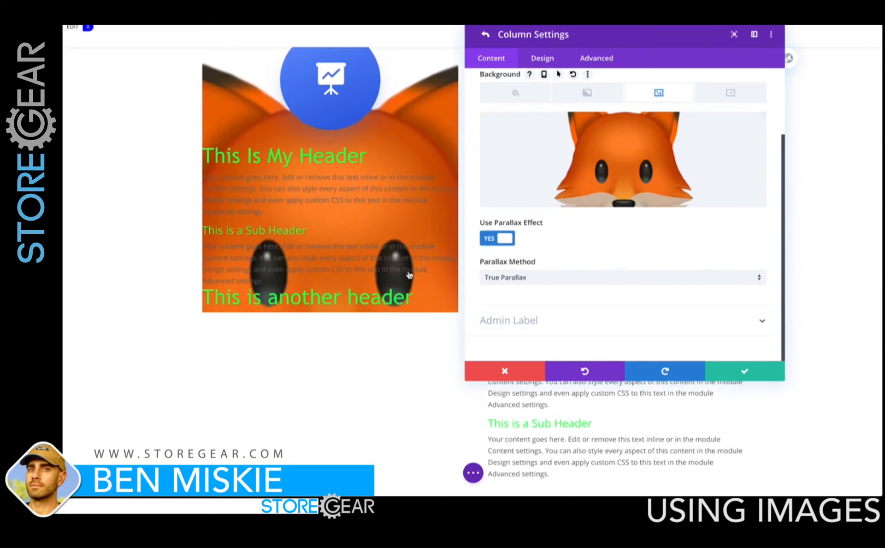
Check the parallax effect on the page, then switch the column background's parallax method to CSS and compare it
scroll(409, 277, up, 5)
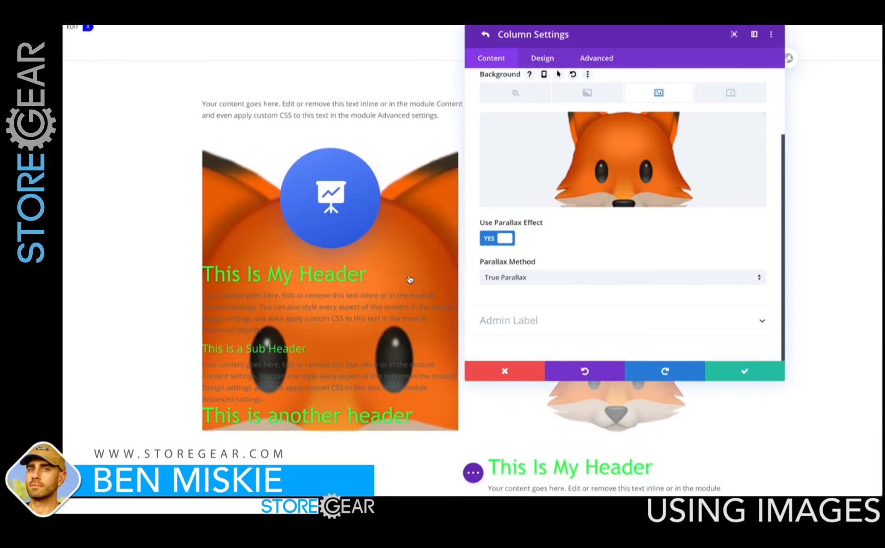
scroll(410, 279, down, 3)
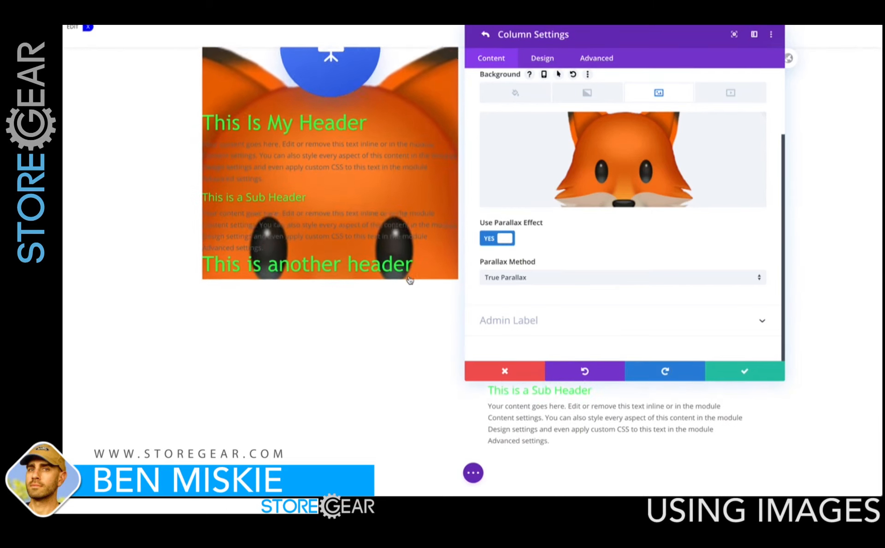
scroll(410, 280, up, 3)
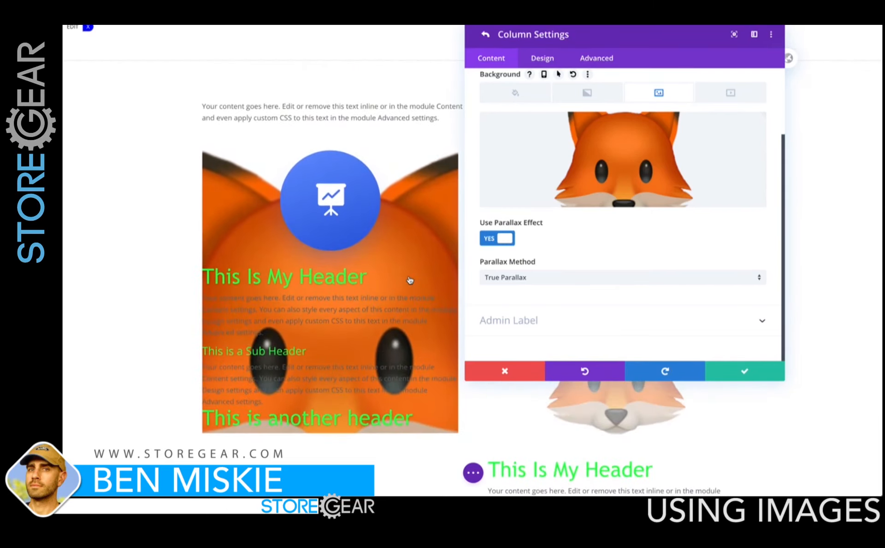
click(500, 277)
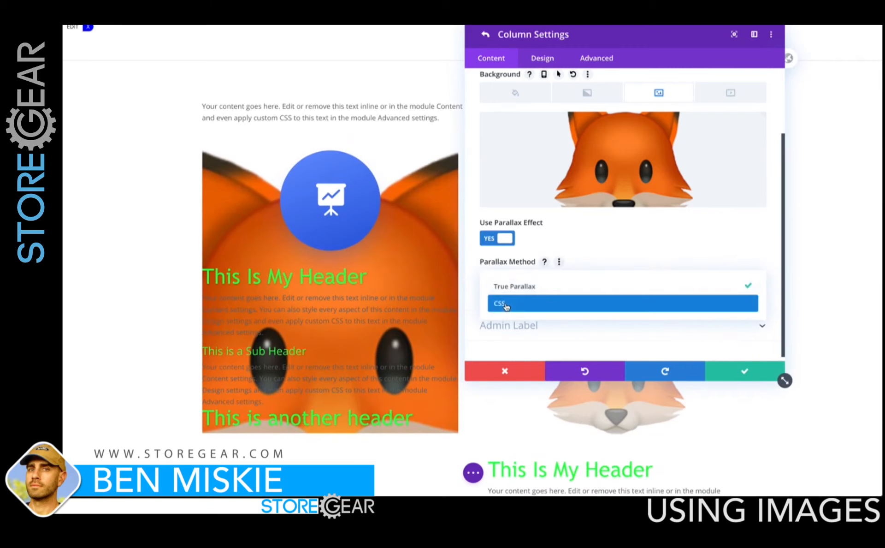
click(495, 303)
scroll(400, 303, down, 2)
scroll(400, 303, up, 1)
Set the column background's parallax method back to True Parallax and check the effect on the page
click(487, 278)
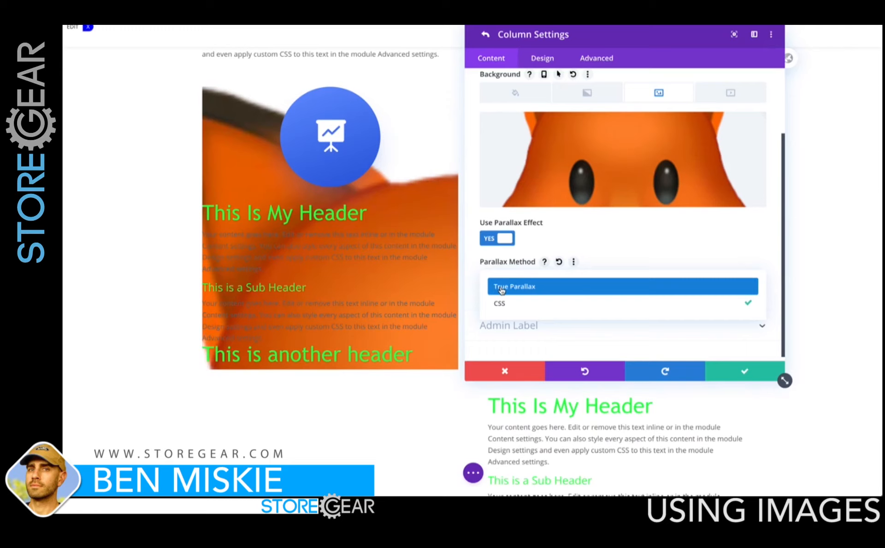
click(501, 289)
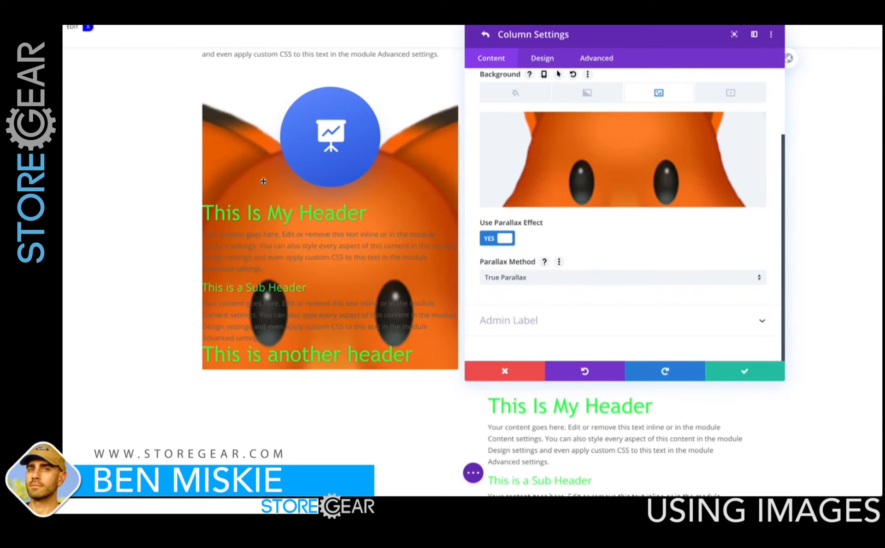
scroll(348, 315, down, 3)
scroll(346, 312, up, 2)
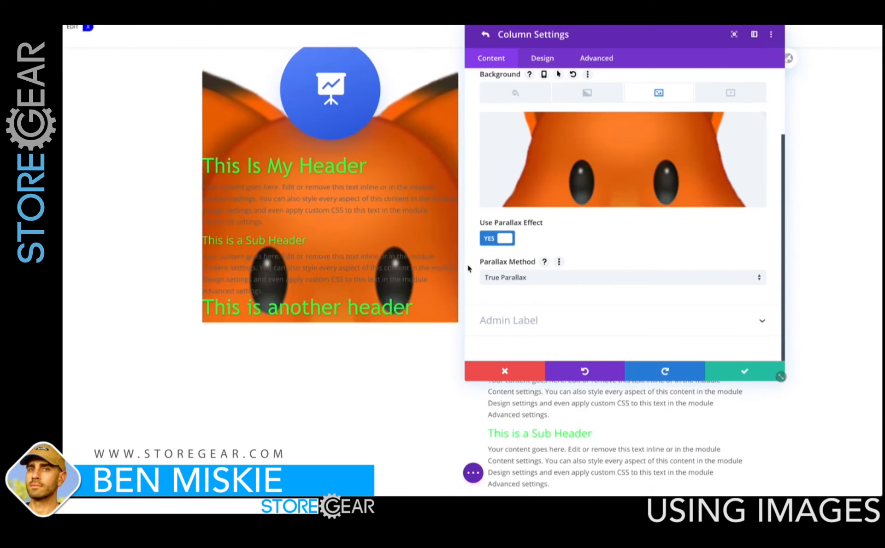
scroll(415, 267, up, 2)
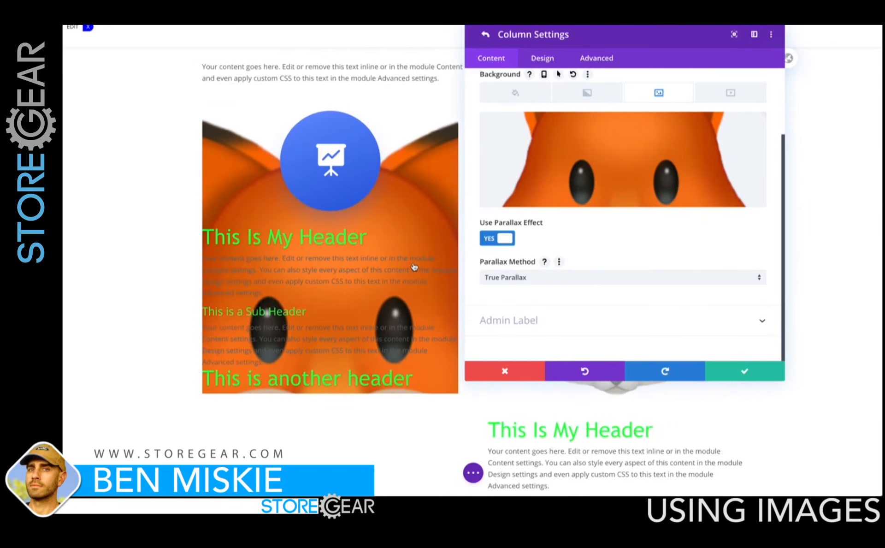
Turn off the parallax effect for the column's background image and review the remaining background options
click(496, 239)
scroll(560, 311, down, 3)
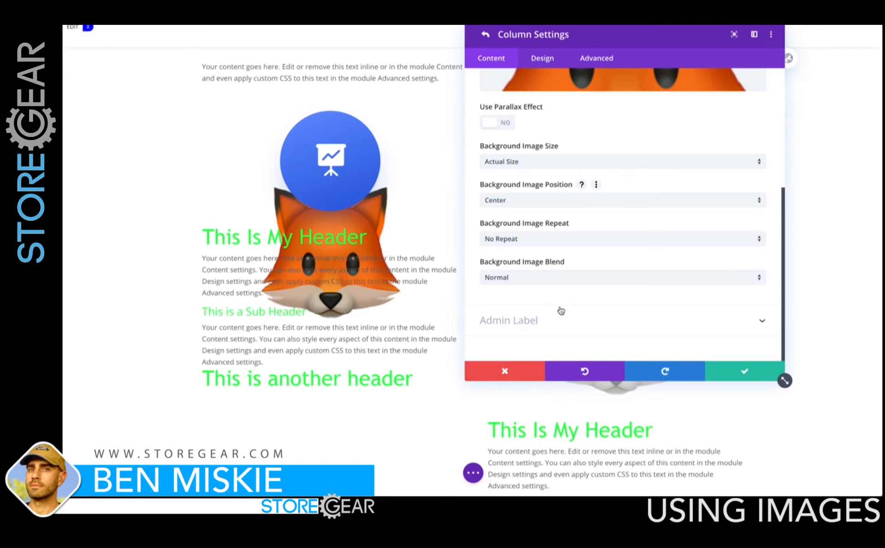
scroll(587, 283, up, 5)
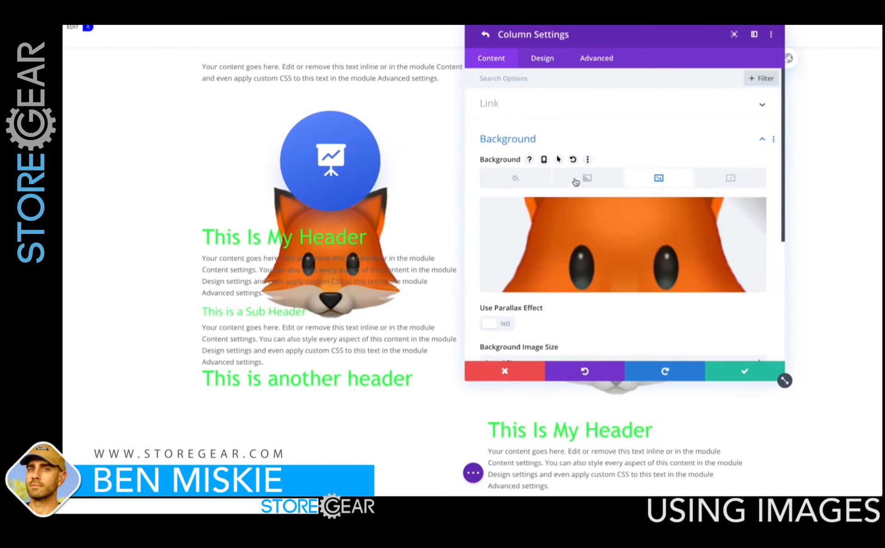
mouse_move(616, 199)
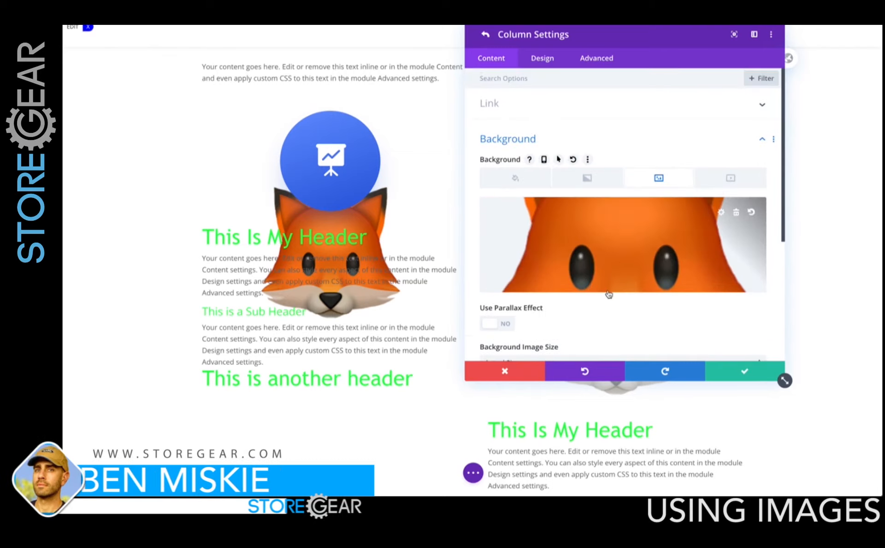